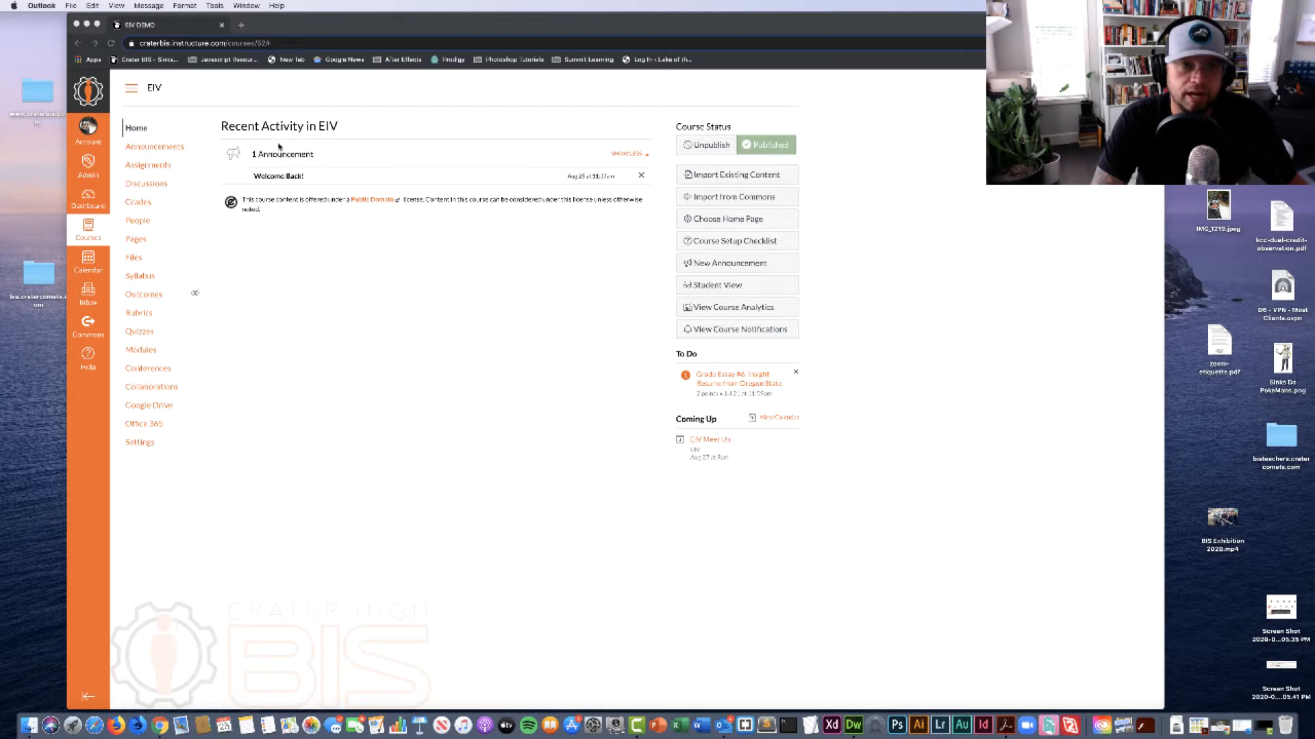
# Start a new announcement in the EIV course.
pyautogui.click(281, 176)
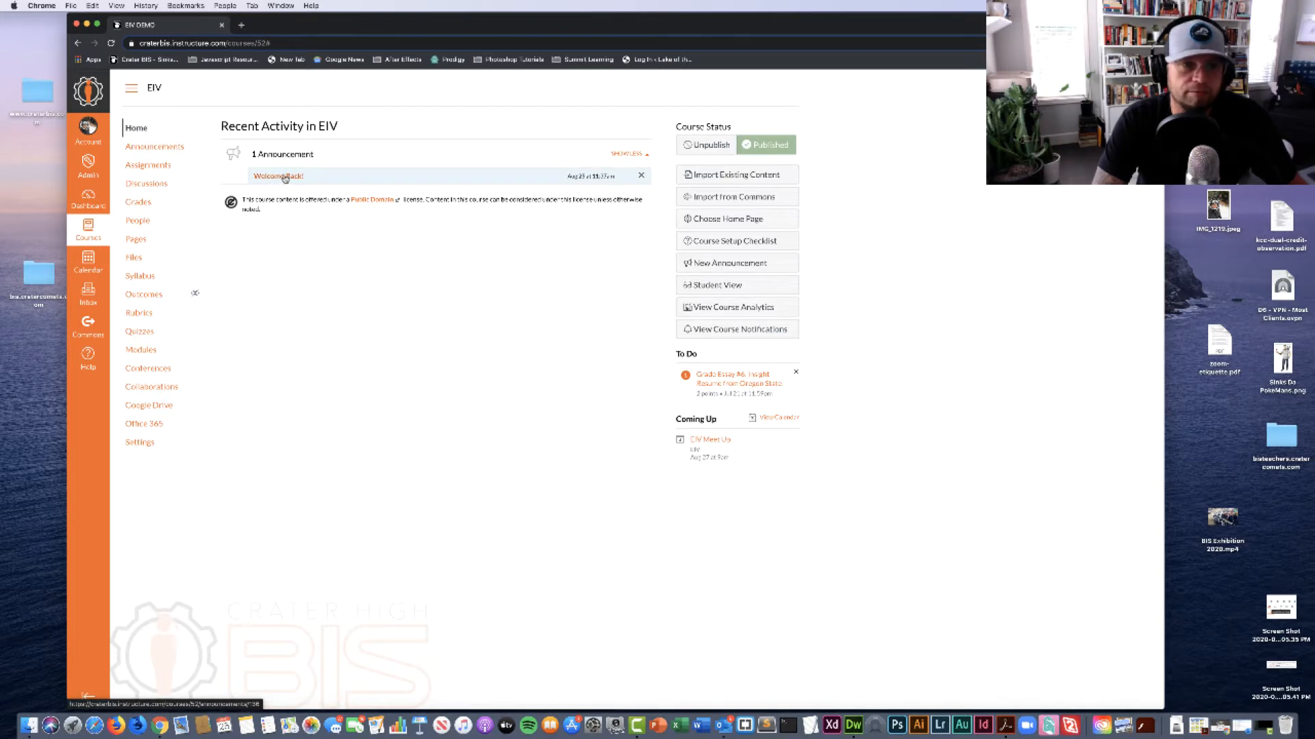
pyautogui.click(152, 147)
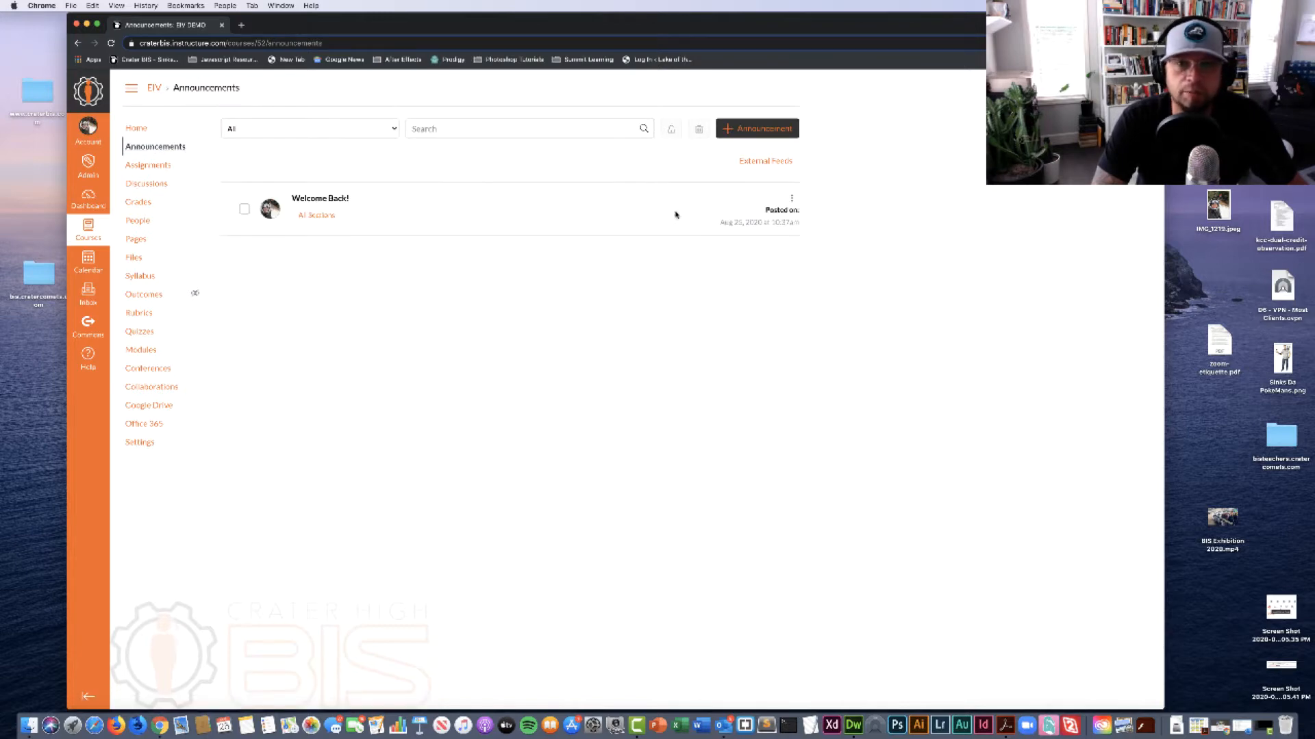
pyautogui.click(749, 128)
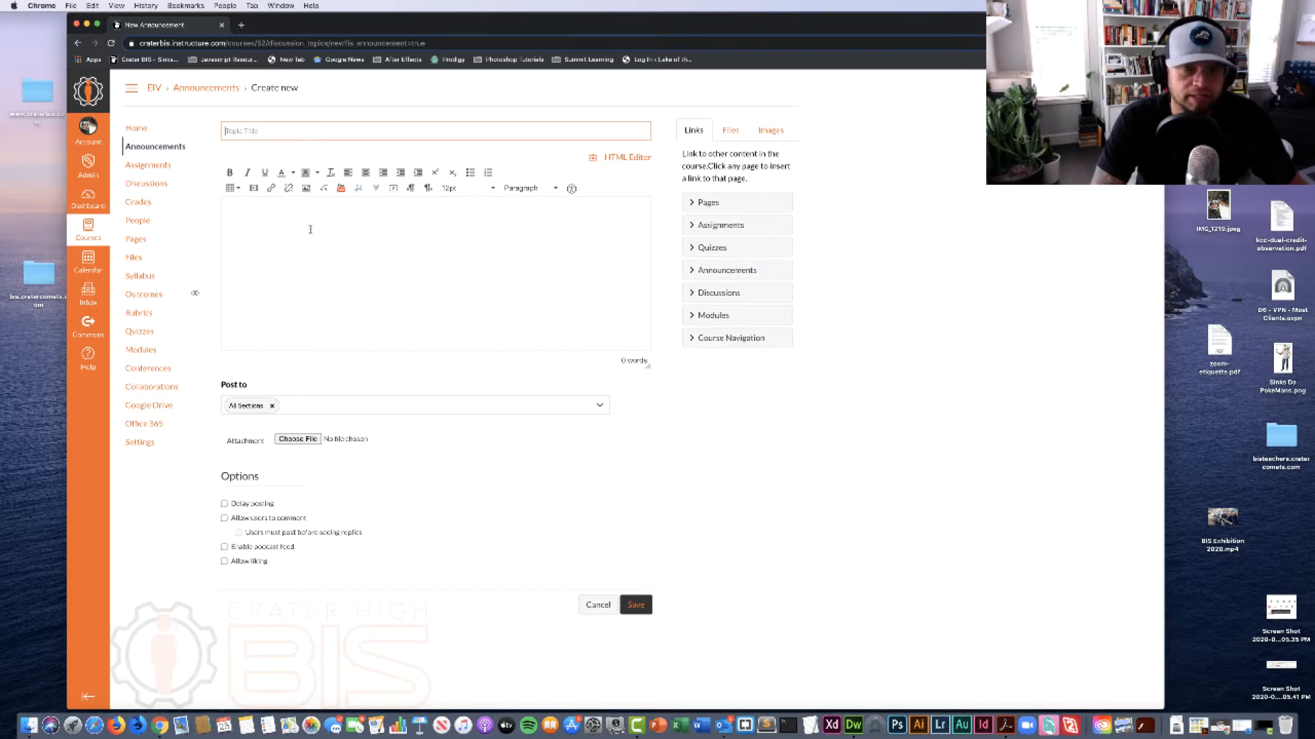
# Title the announcement "Team Meet Up! Friday 8-28-20".
pyautogui.click(294, 131)
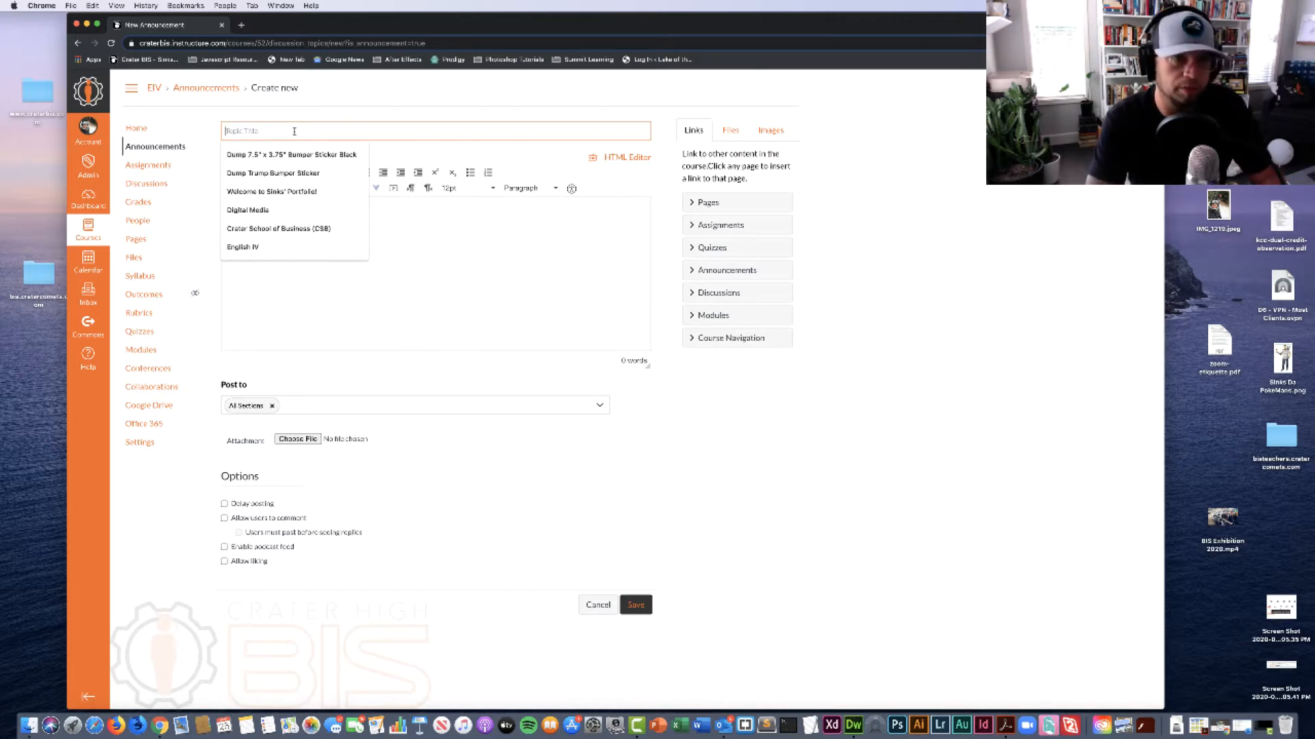
pyautogui.write('EI')
pyautogui.press('BackSpace')
pyautogui.press('BackSpace')
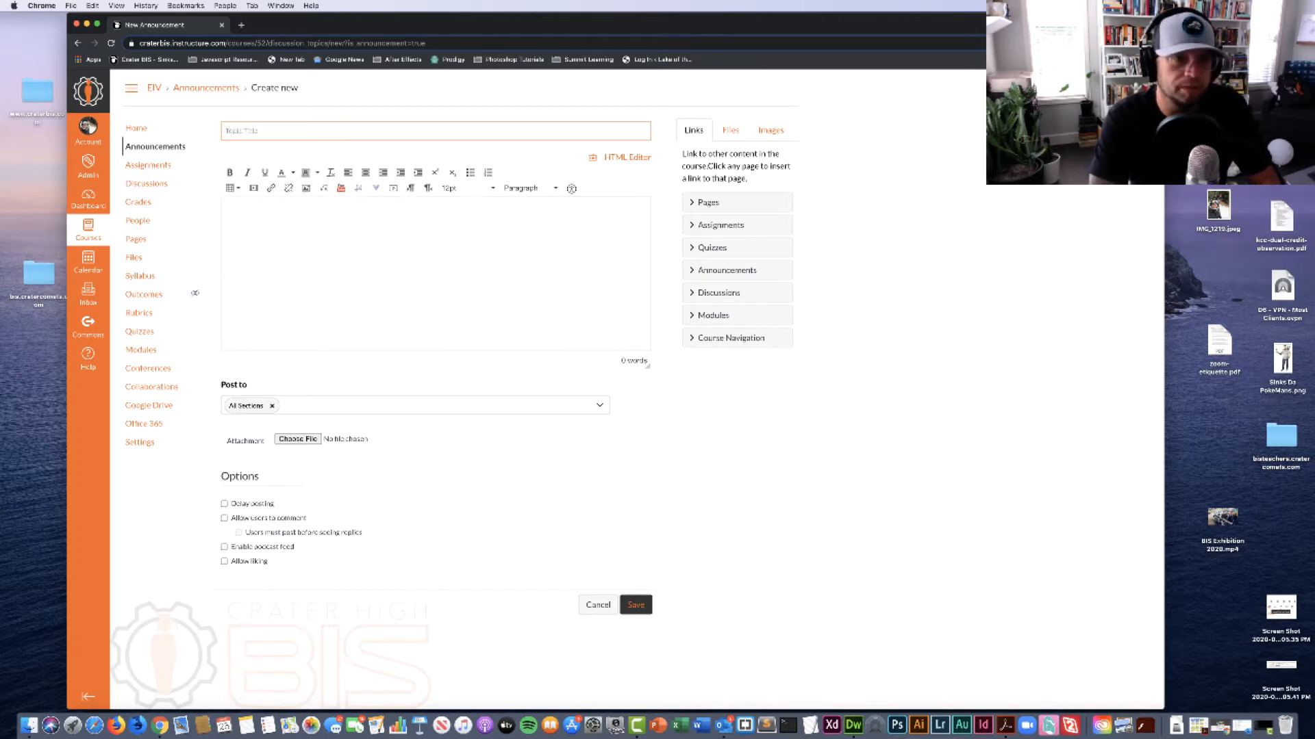
pyautogui.write('Team Meet Up! 08-28')
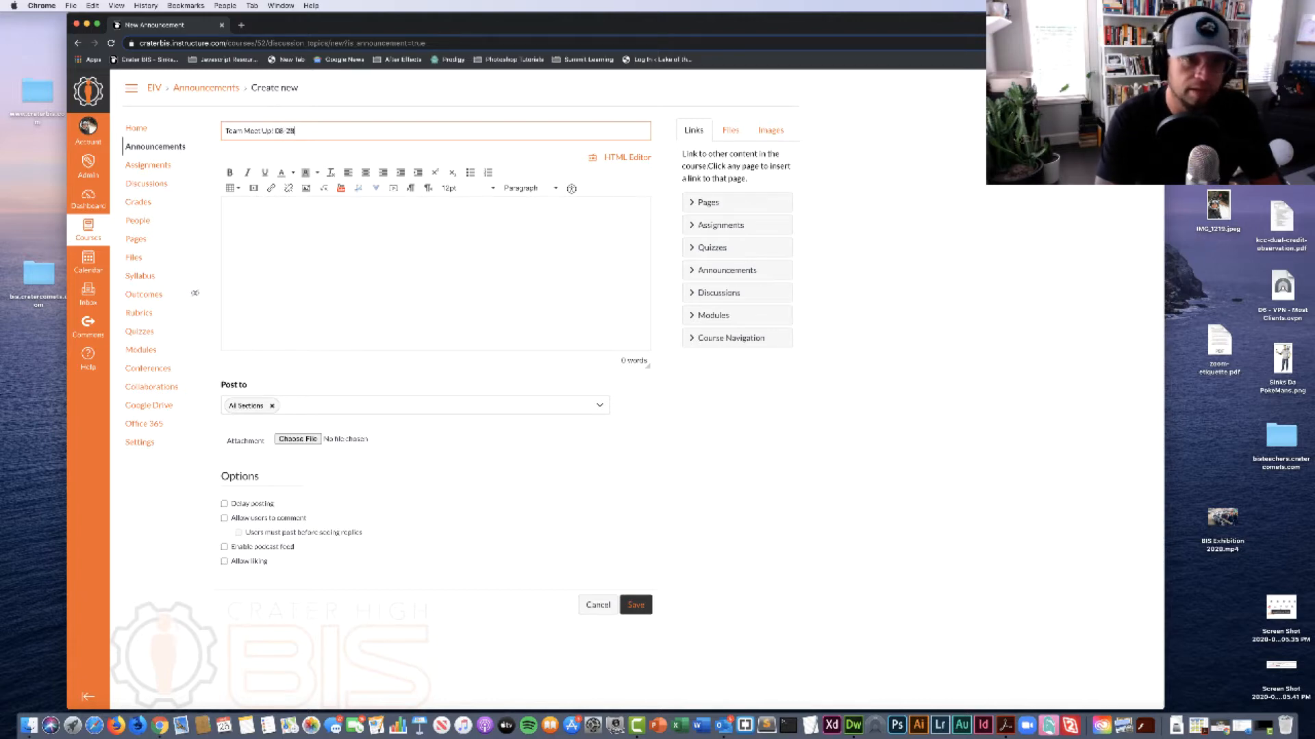
pyautogui.press('BackSpace')
pyautogui.press('BackSpace')
pyautogui.press('BackSpace')
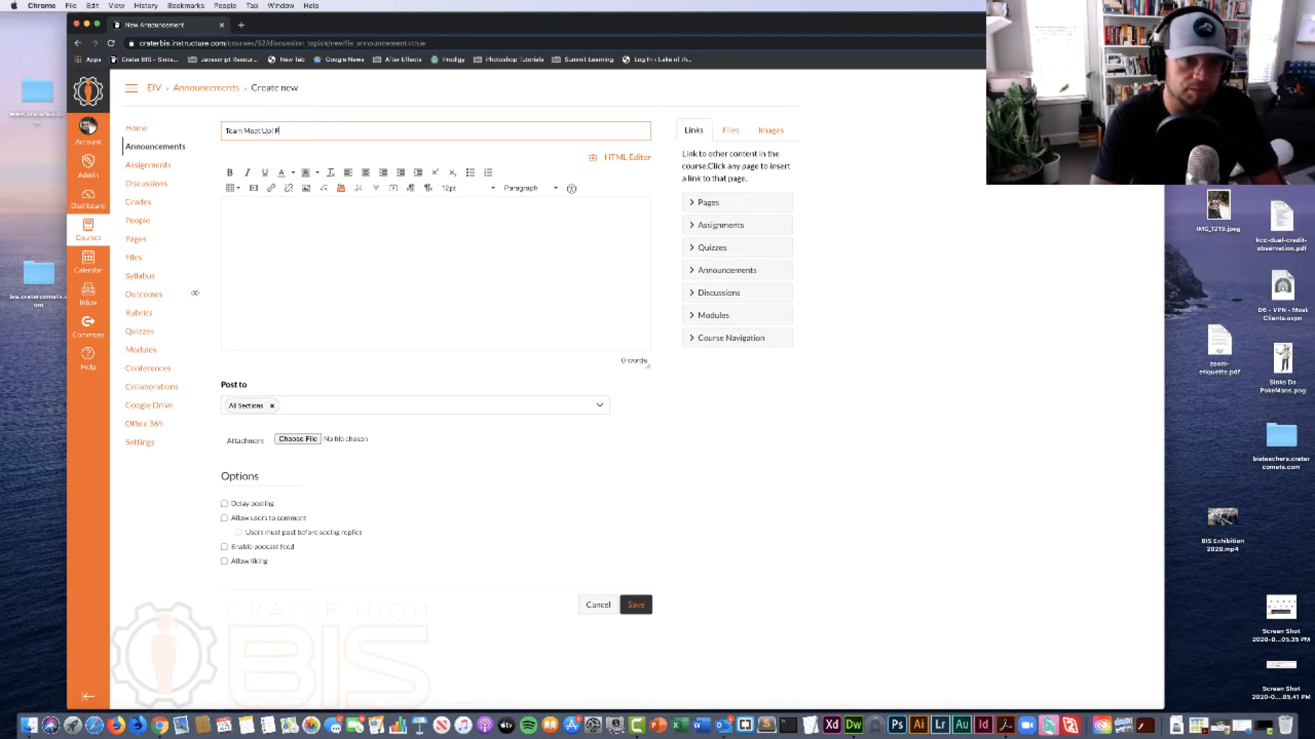
pyautogui.write('8')
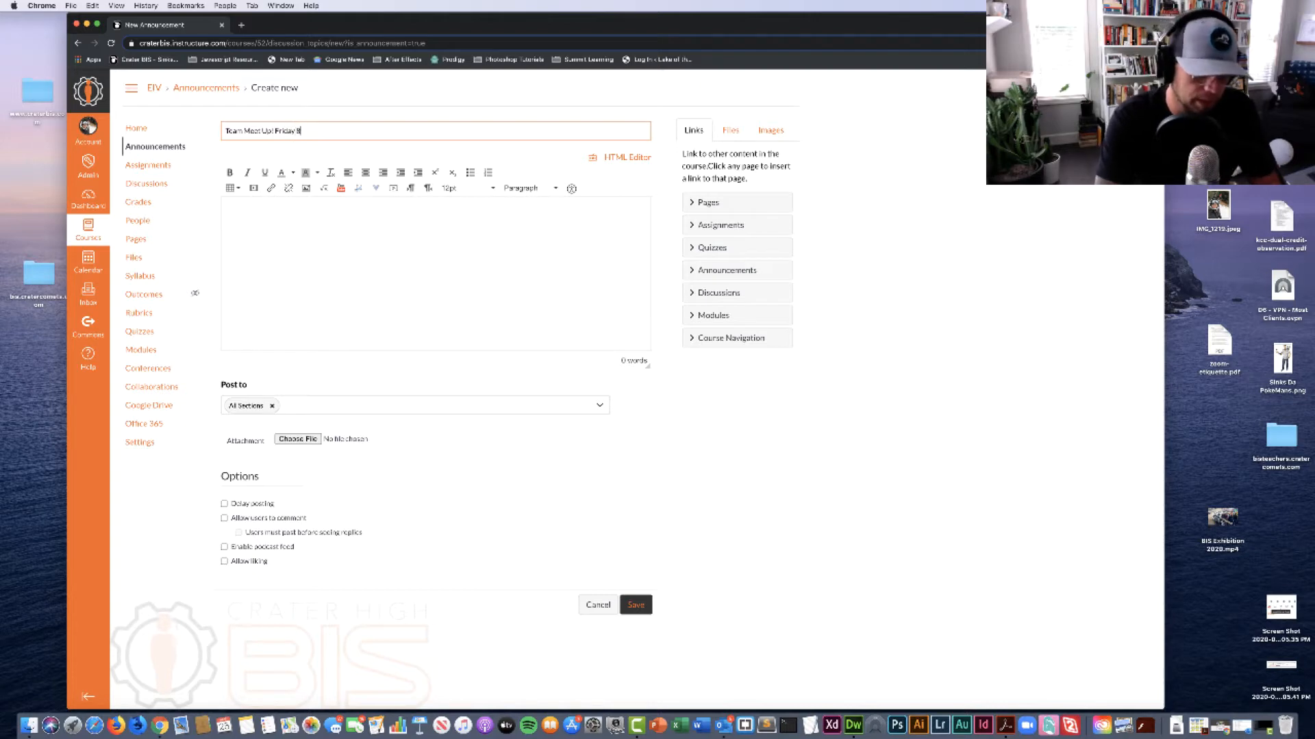
pyautogui.write('-28-')
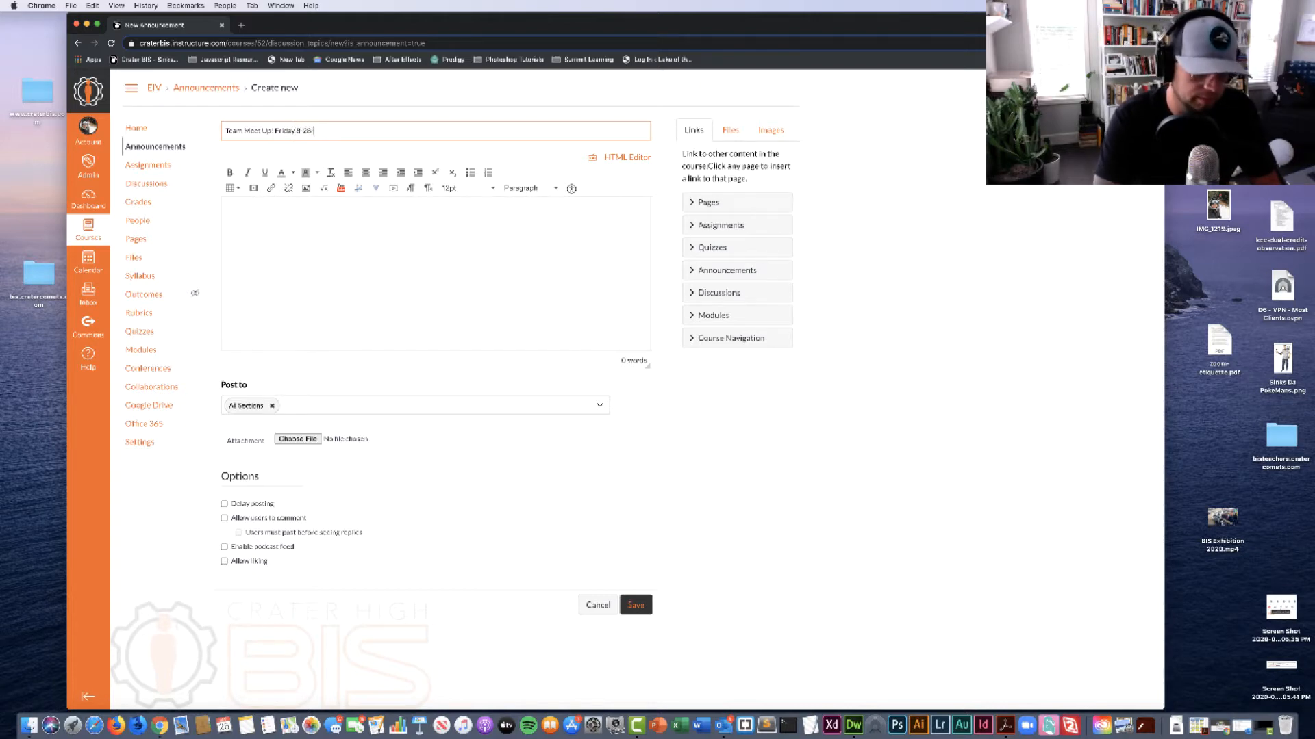
pyautogui.write('20')
# Start a new Microsoft Teams meeting link from within the announcement body.
pyautogui.click(341, 208)
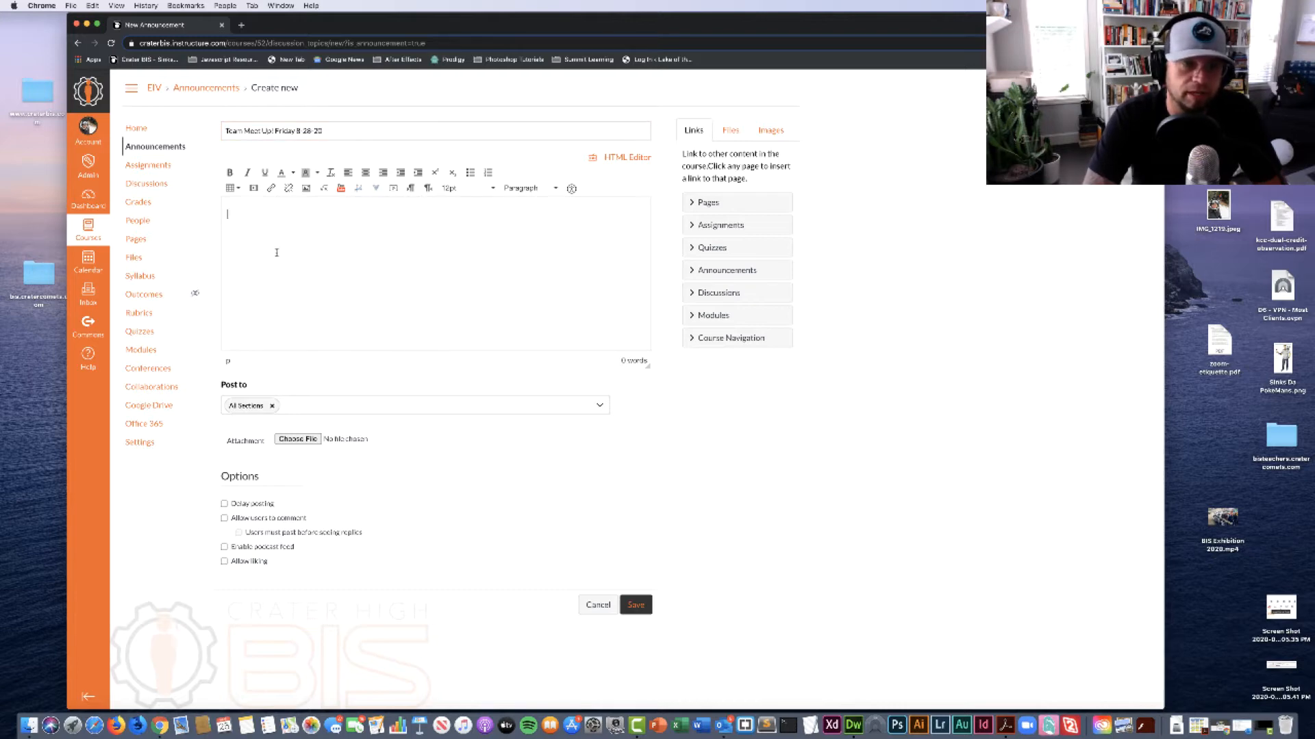
pyautogui.click(377, 190)
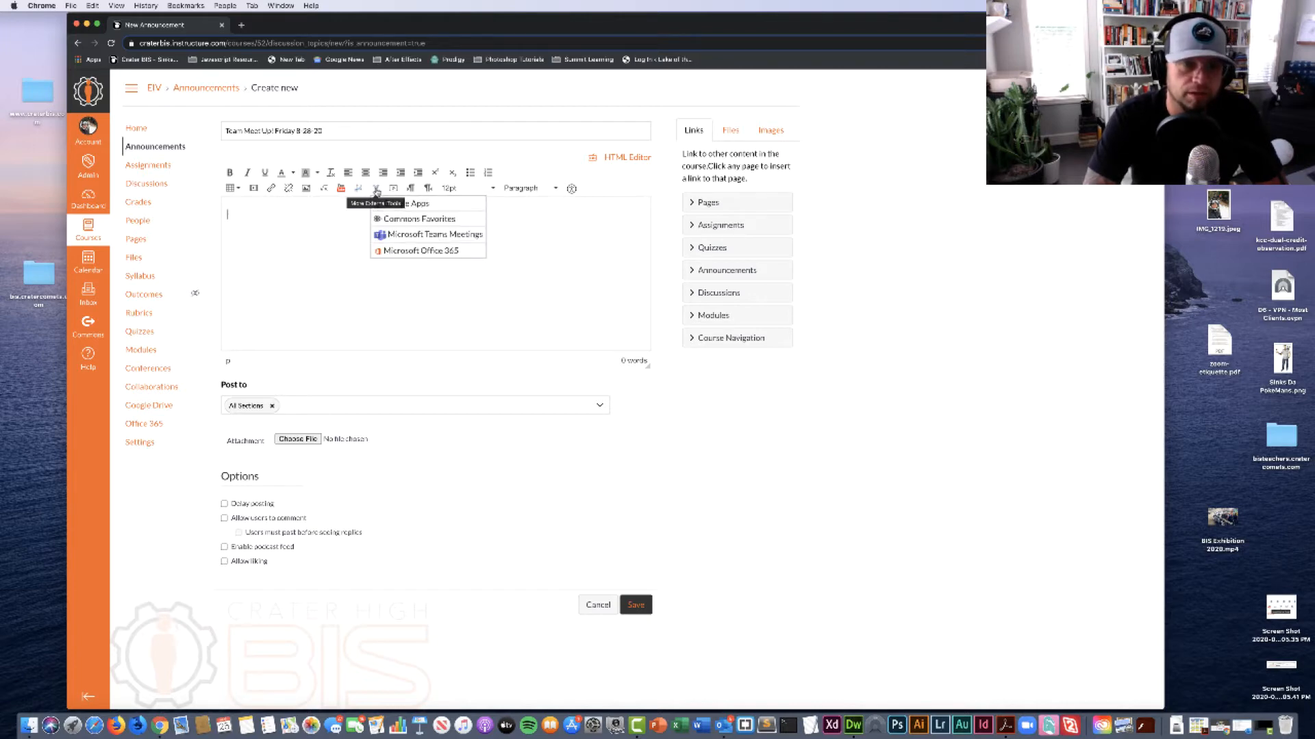
pyautogui.click(406, 235)
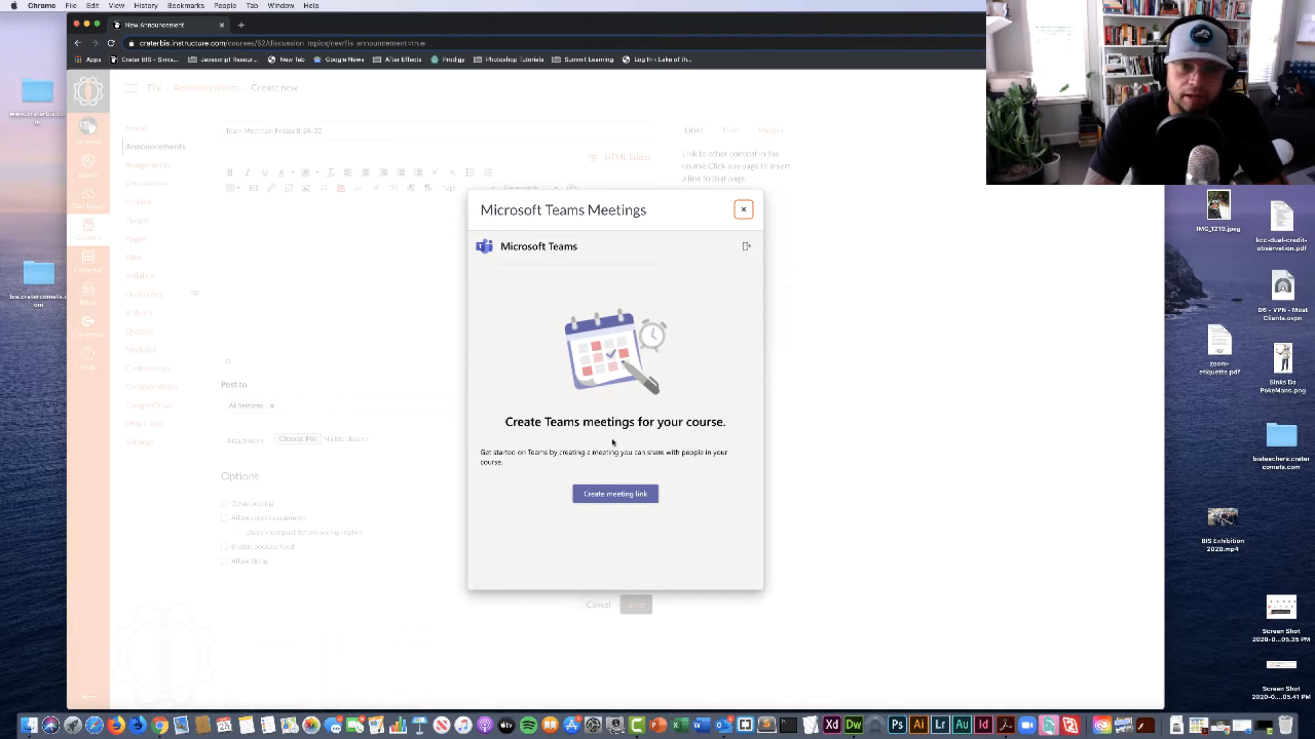
pyautogui.click(617, 494)
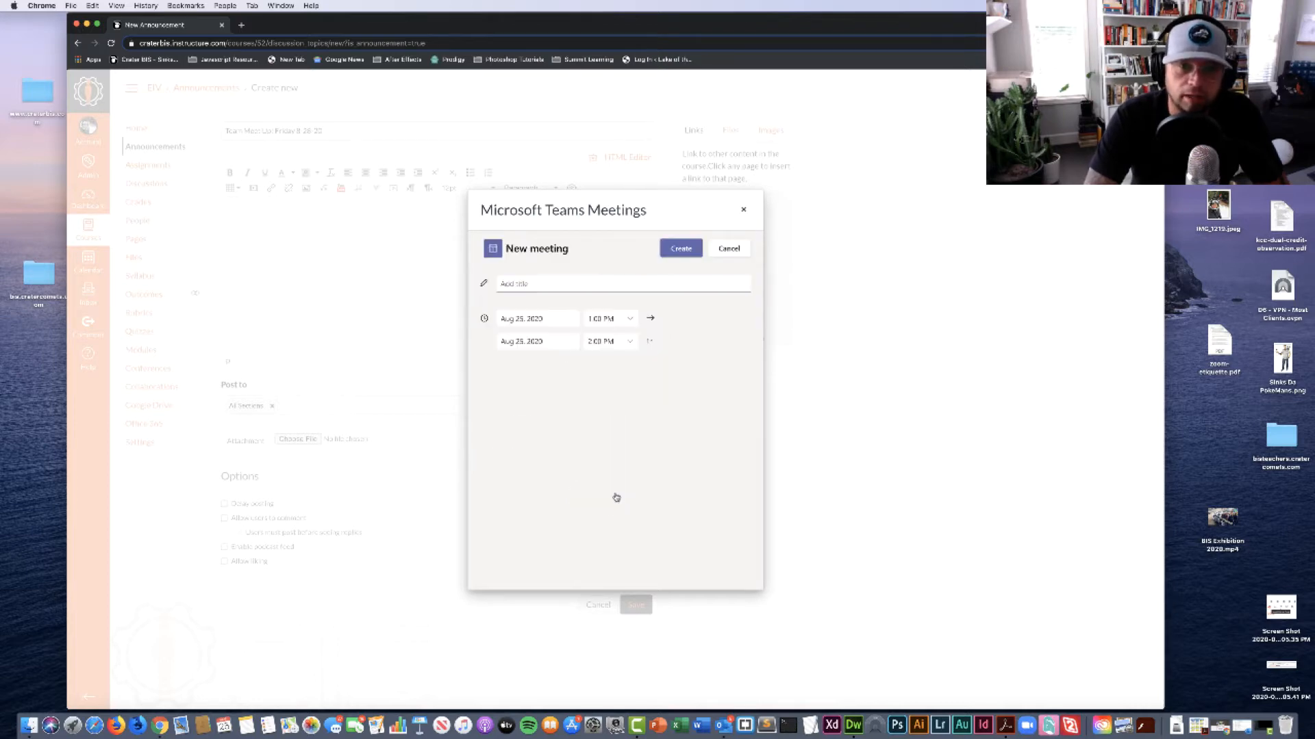
# Name the Teams meeting "Friday Check In!".
pyautogui.click(531, 283)
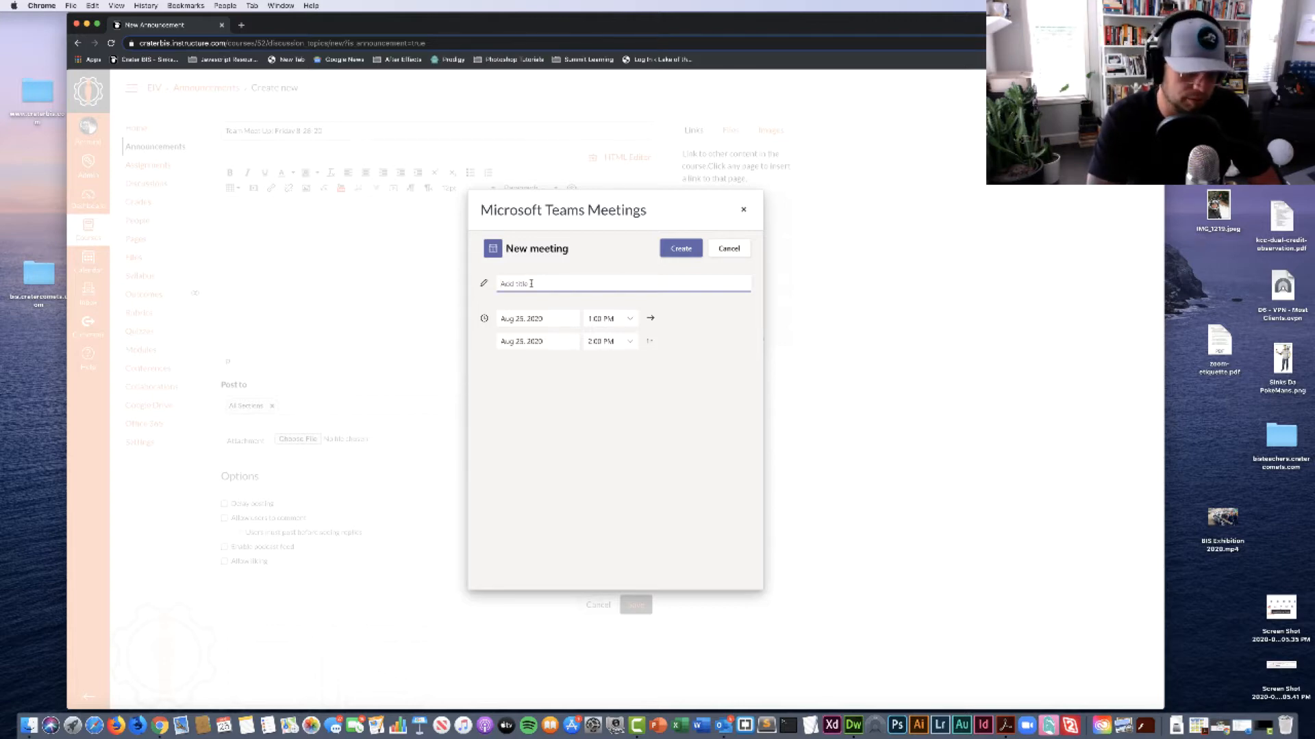
pyautogui.write('Friday')
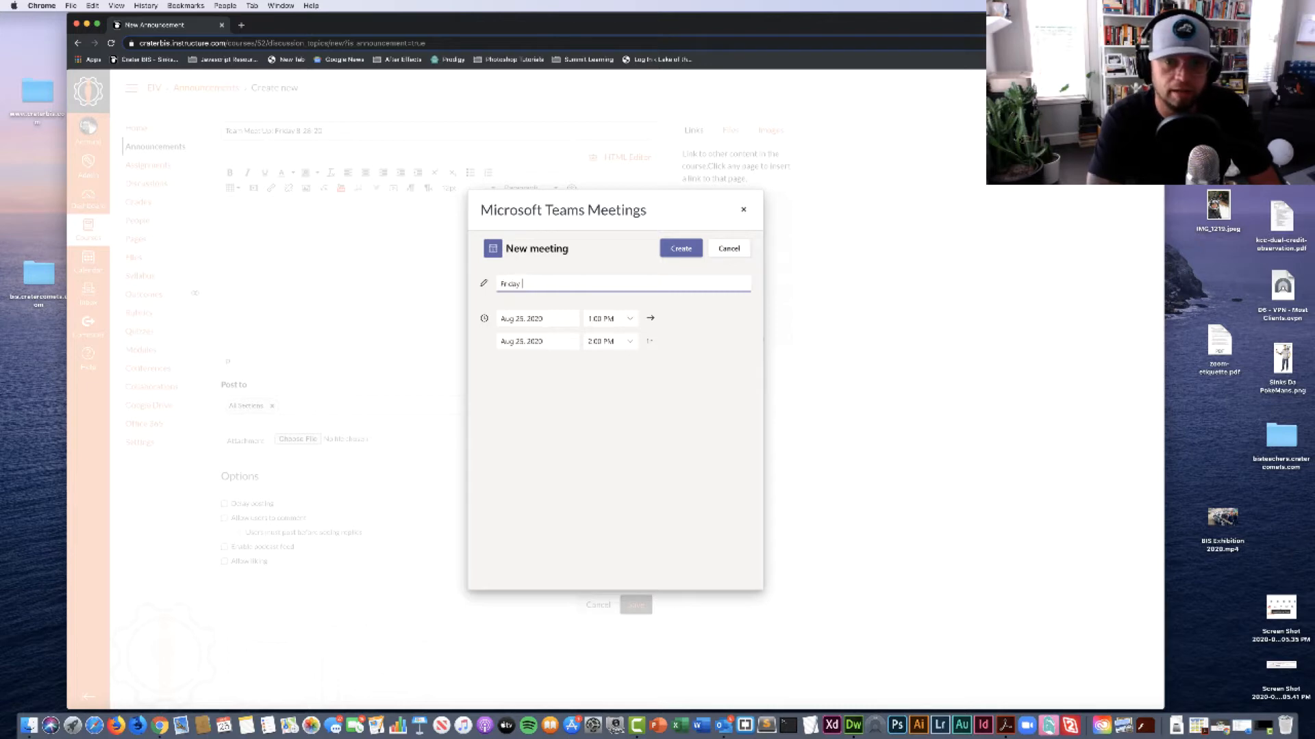
pyautogui.write(' Check In')
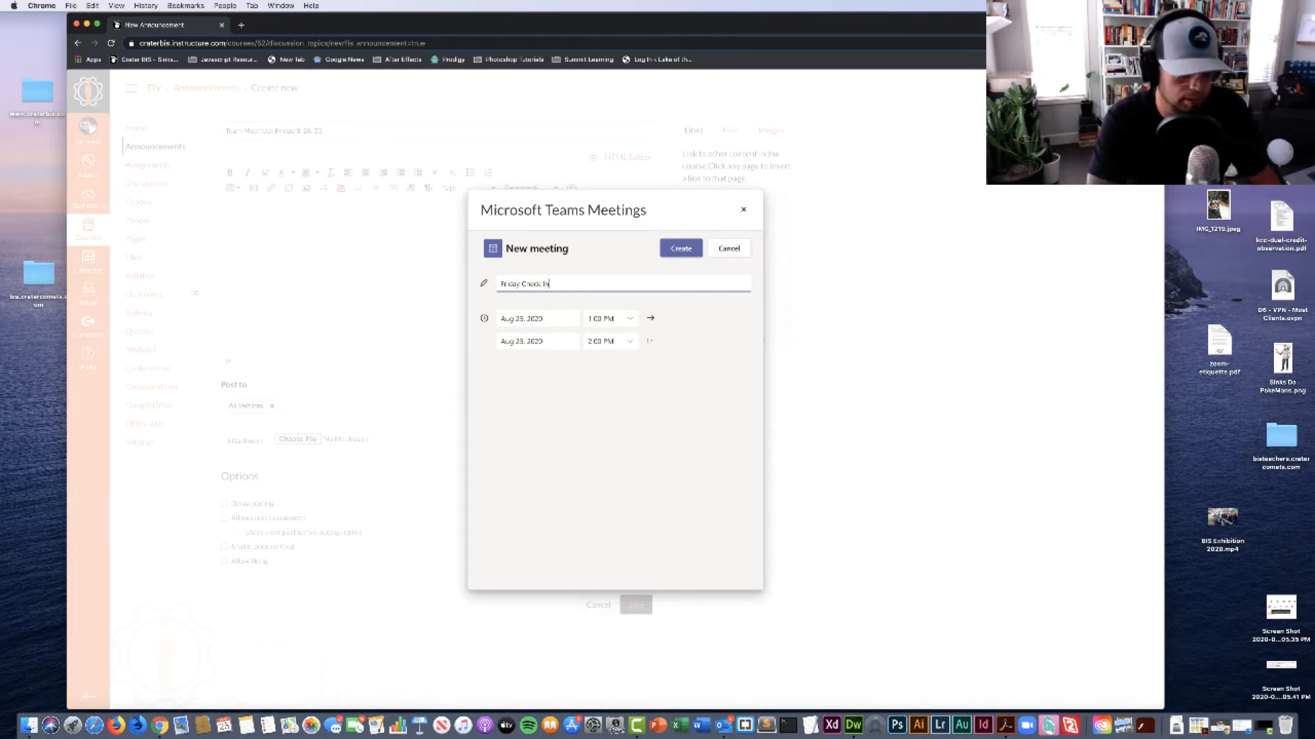
pyautogui.write('!')
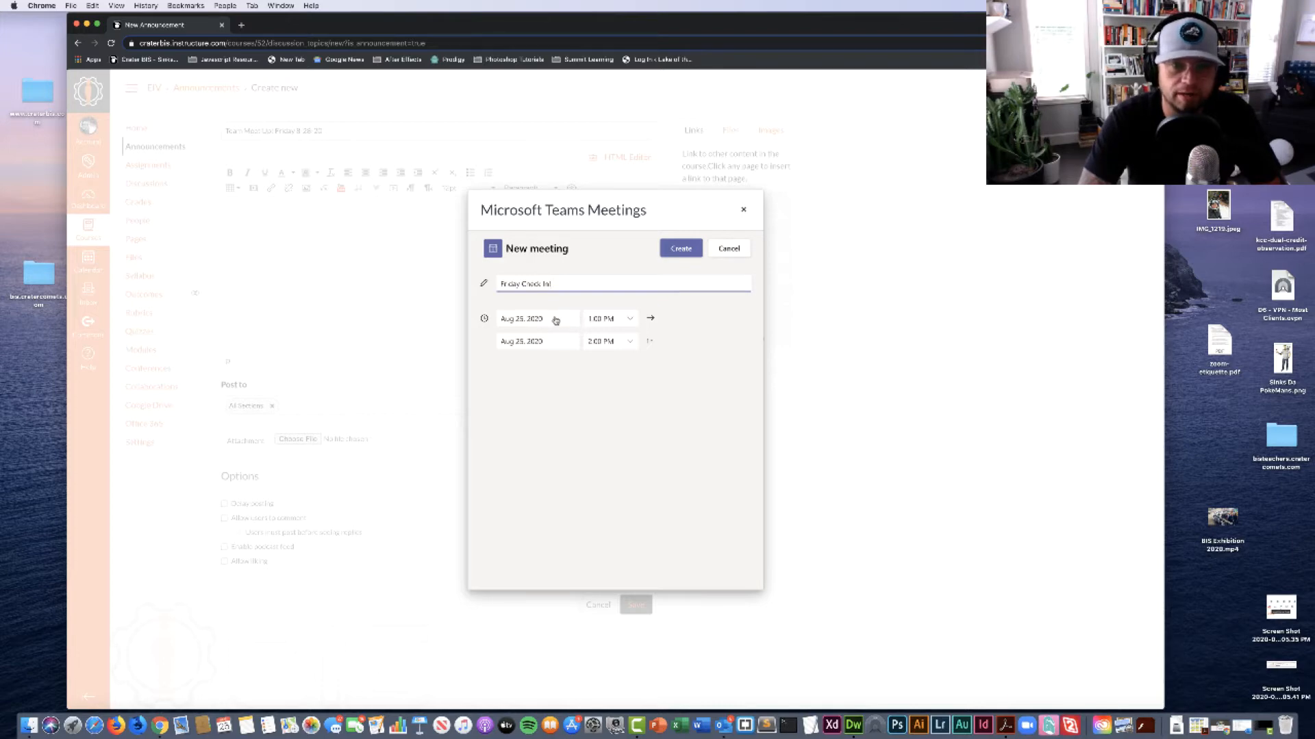
# Set the meeting's date to Aug 28, 2020 and its start time to 10:00 AM.
pyautogui.click(555, 319)
pyautogui.click(582, 428)
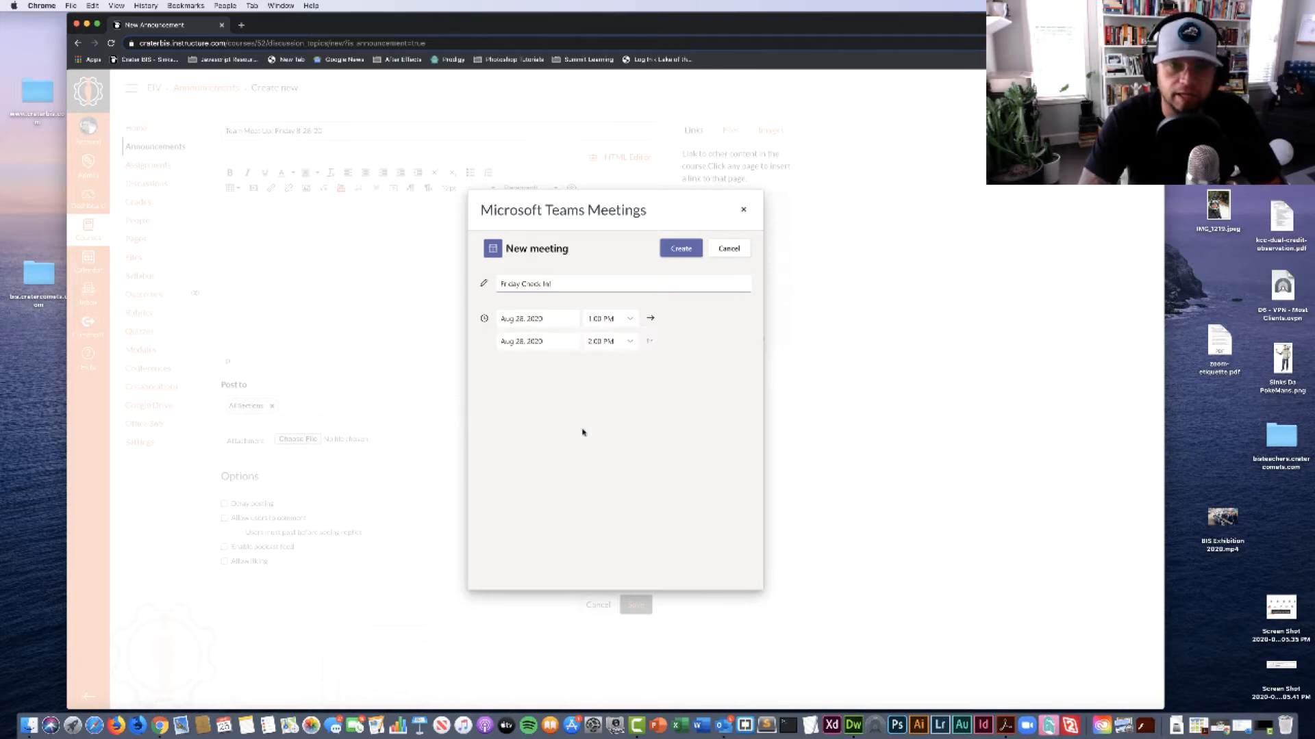
pyautogui.click(631, 320)
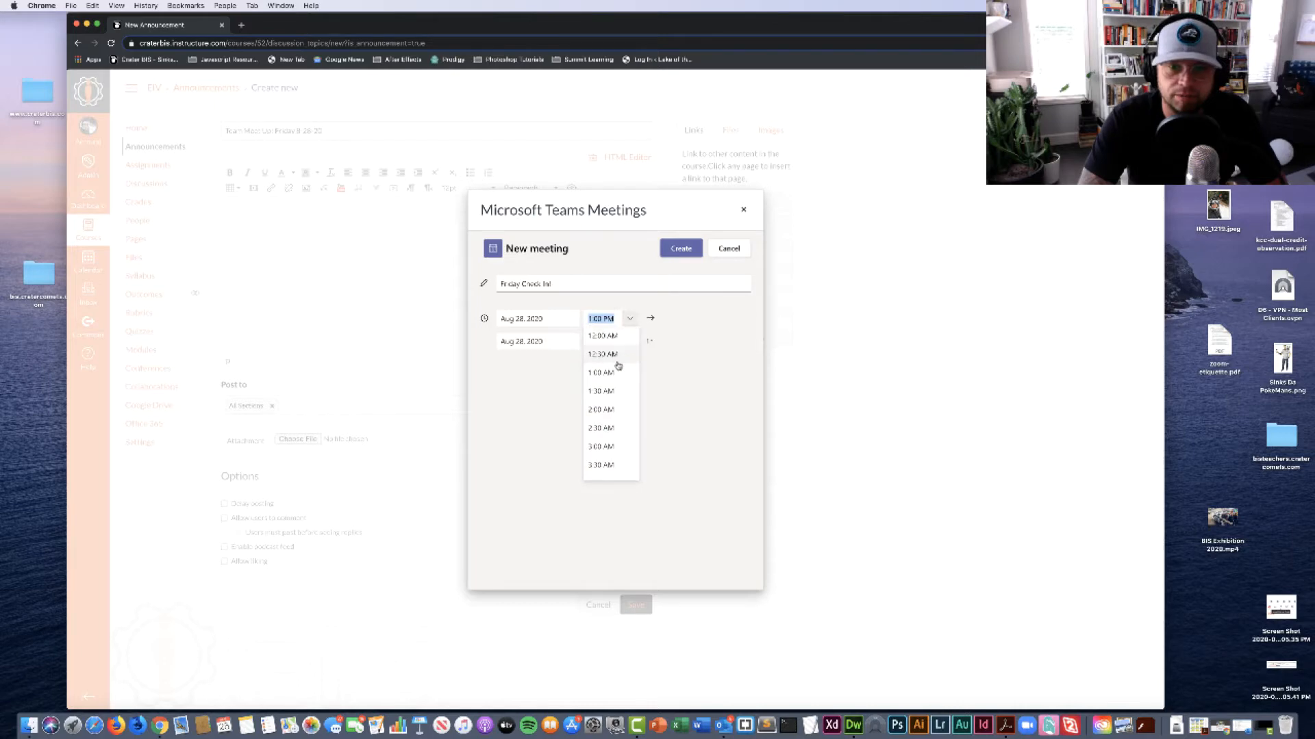
pyautogui.click(602, 319)
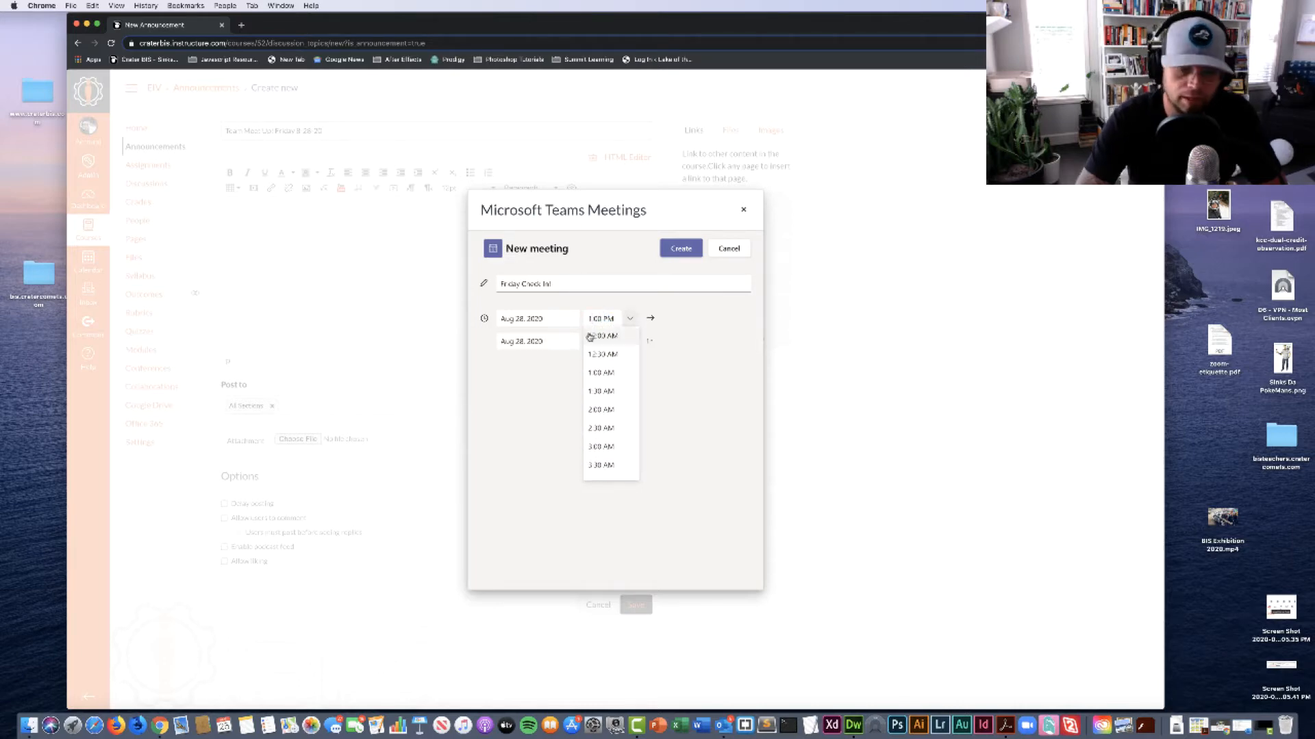
pyautogui.write('0')
pyautogui.click(614, 319)
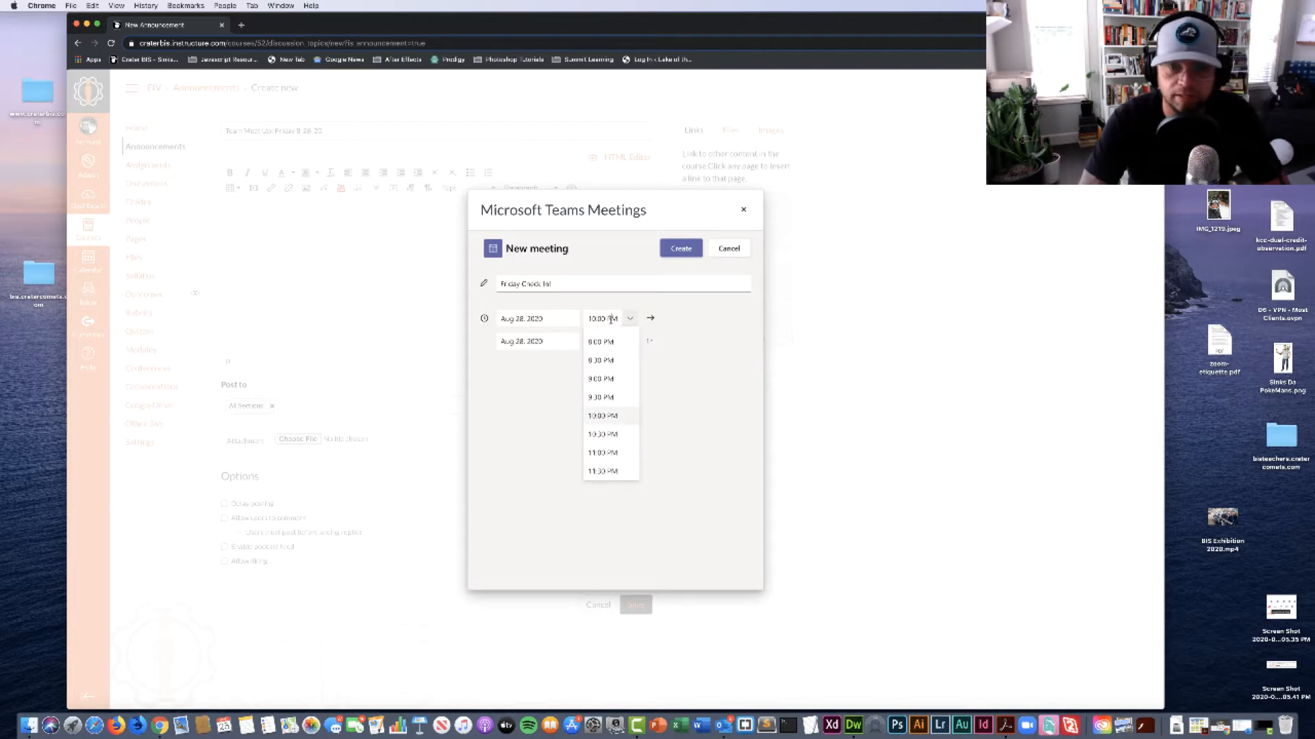
pyautogui.press('BackSpace')
pyautogui.write('A')
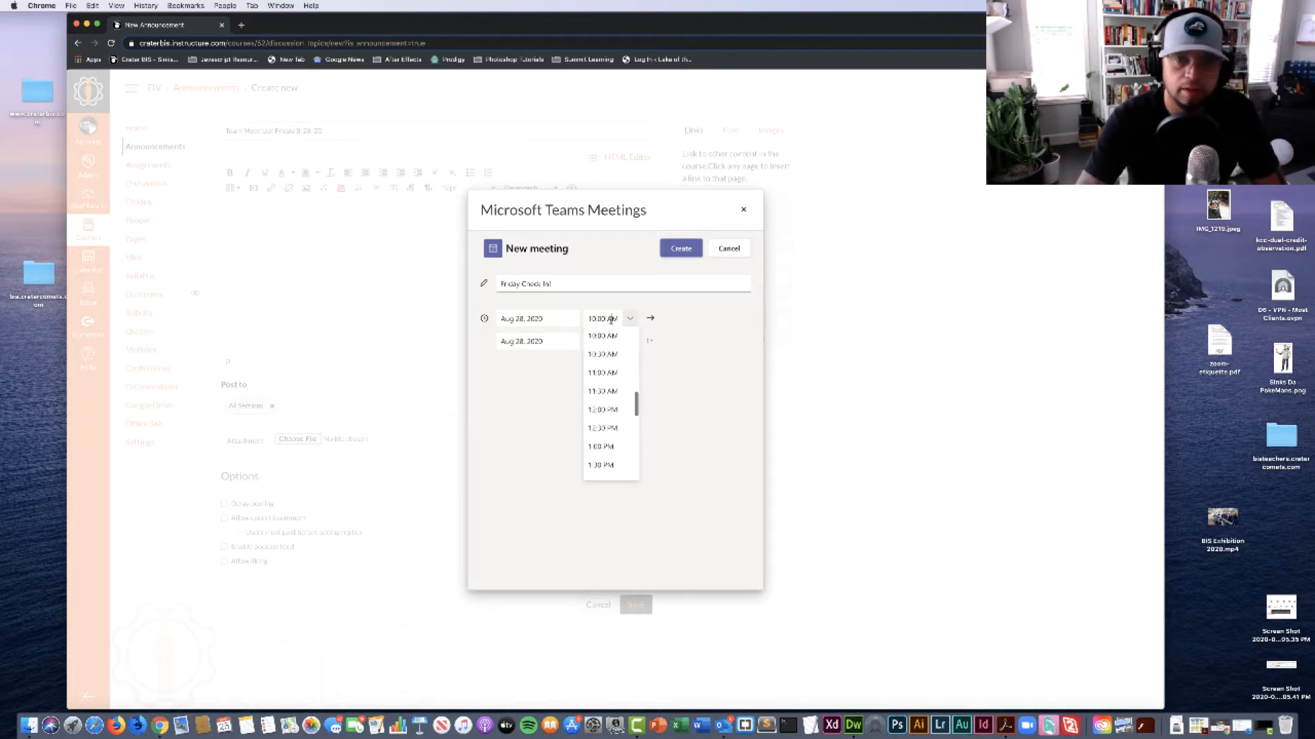
pyautogui.click(651, 318)
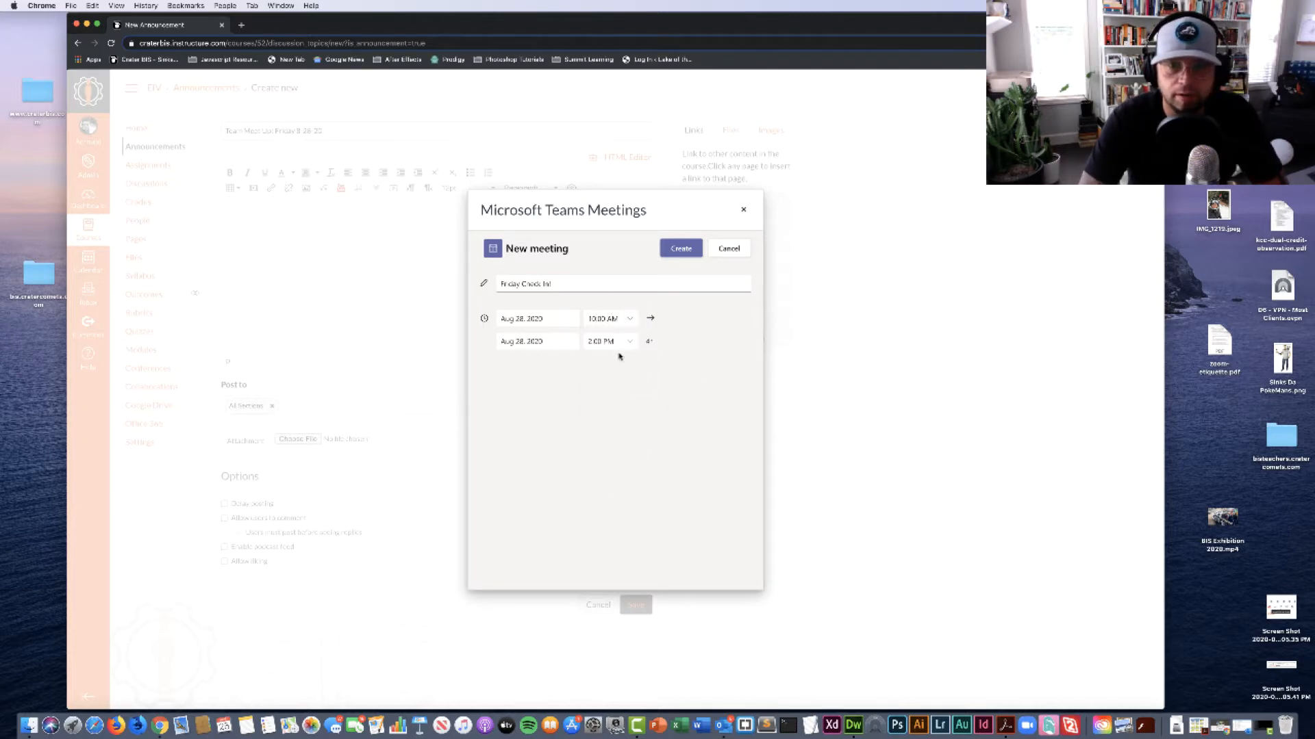
# Set the meeting's end time to 11:00 AM.
pyautogui.write('1')
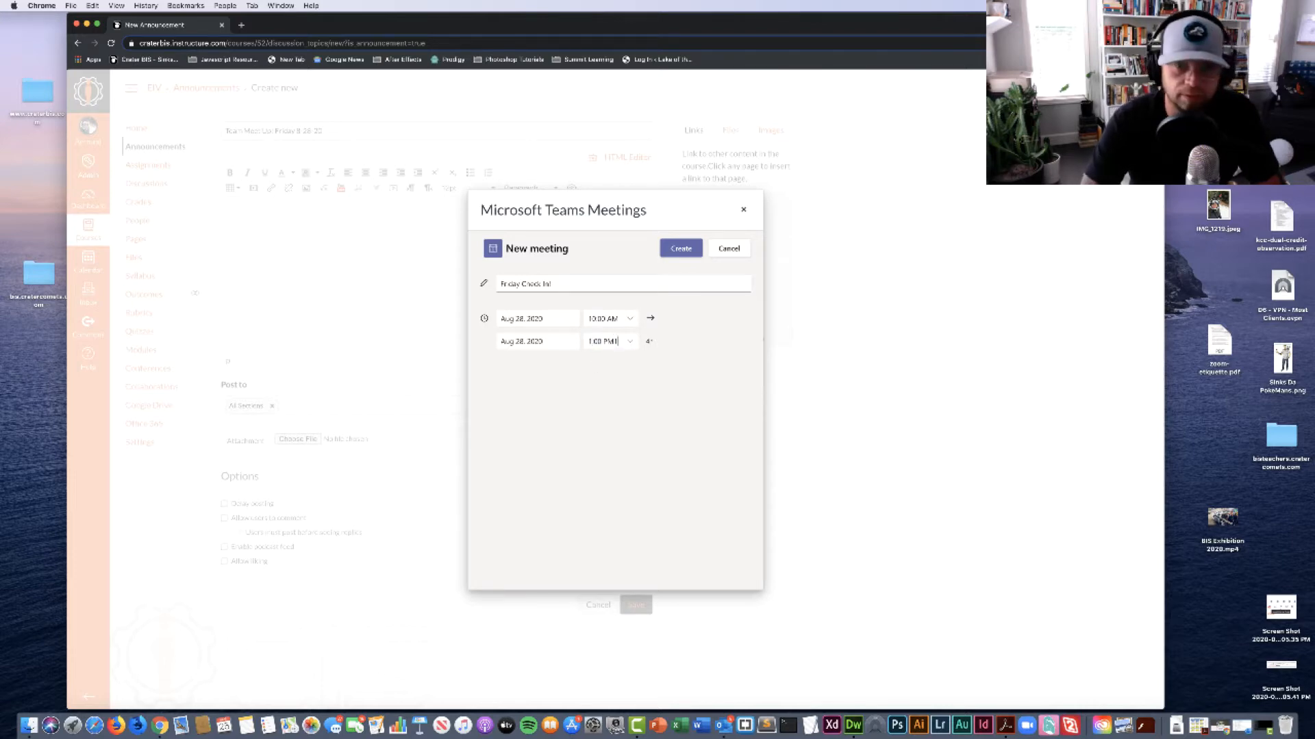
pyautogui.click(590, 341)
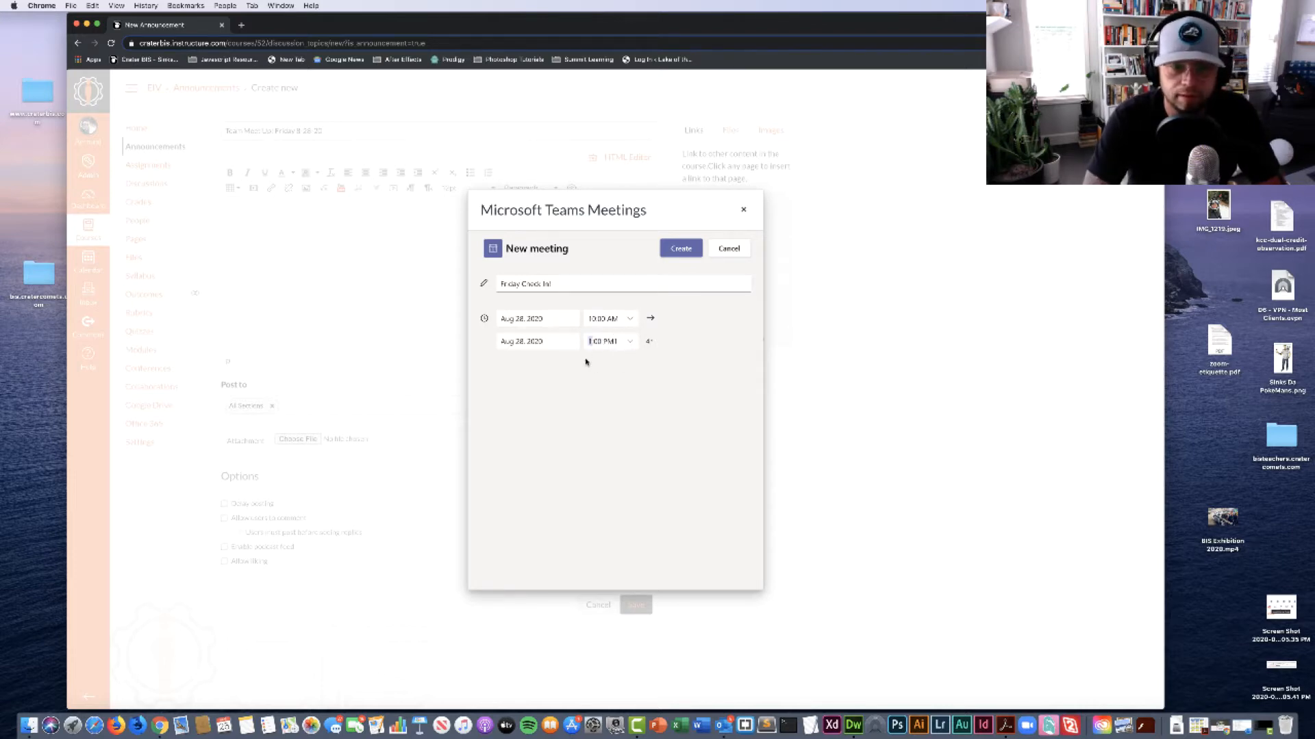
pyautogui.write('1')
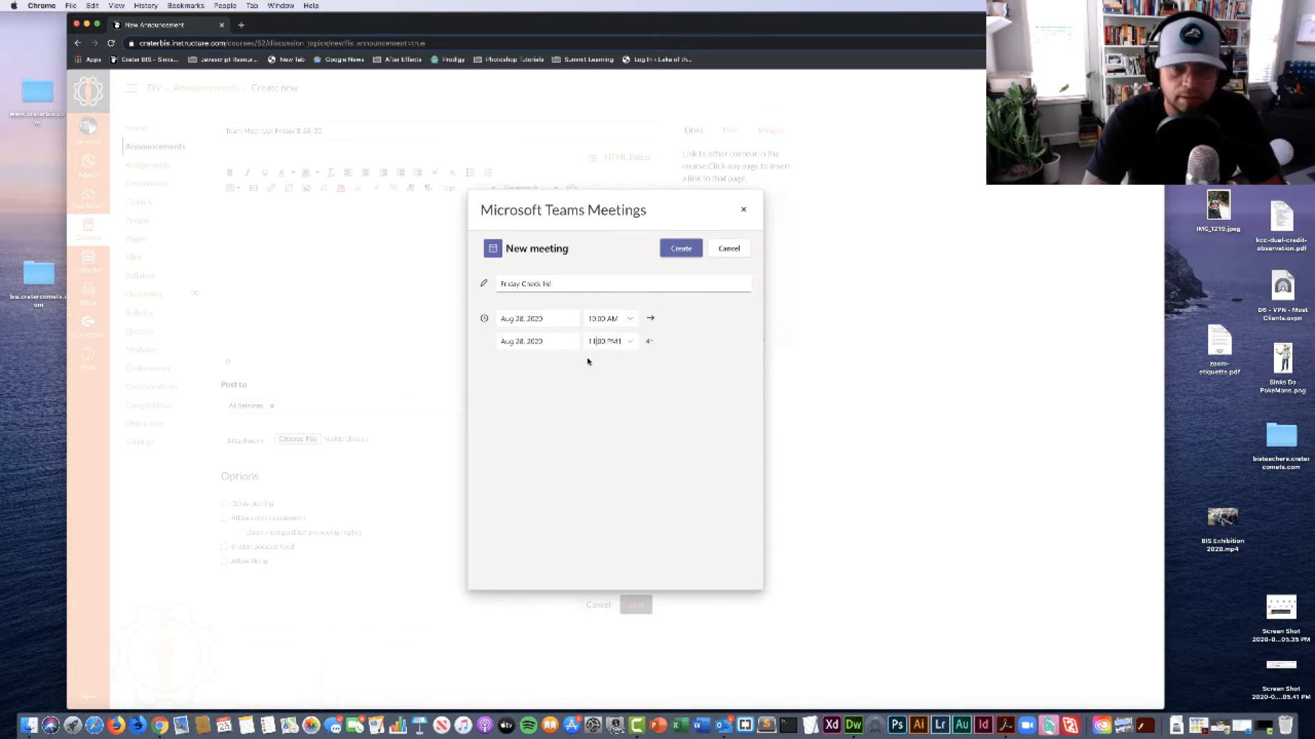
pyautogui.tripleClick(617, 341)
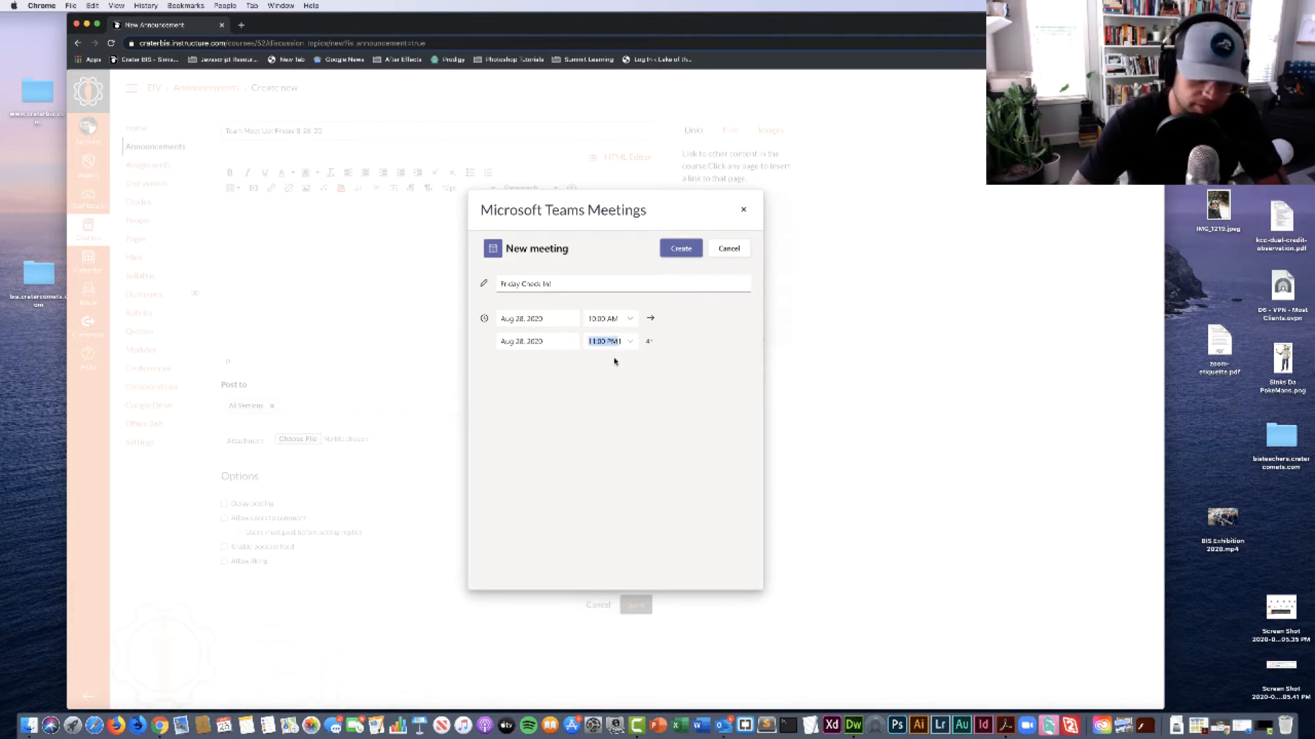
pyautogui.press('Right')
pyautogui.press('BackSpace')
pyautogui.press('BackSpace')
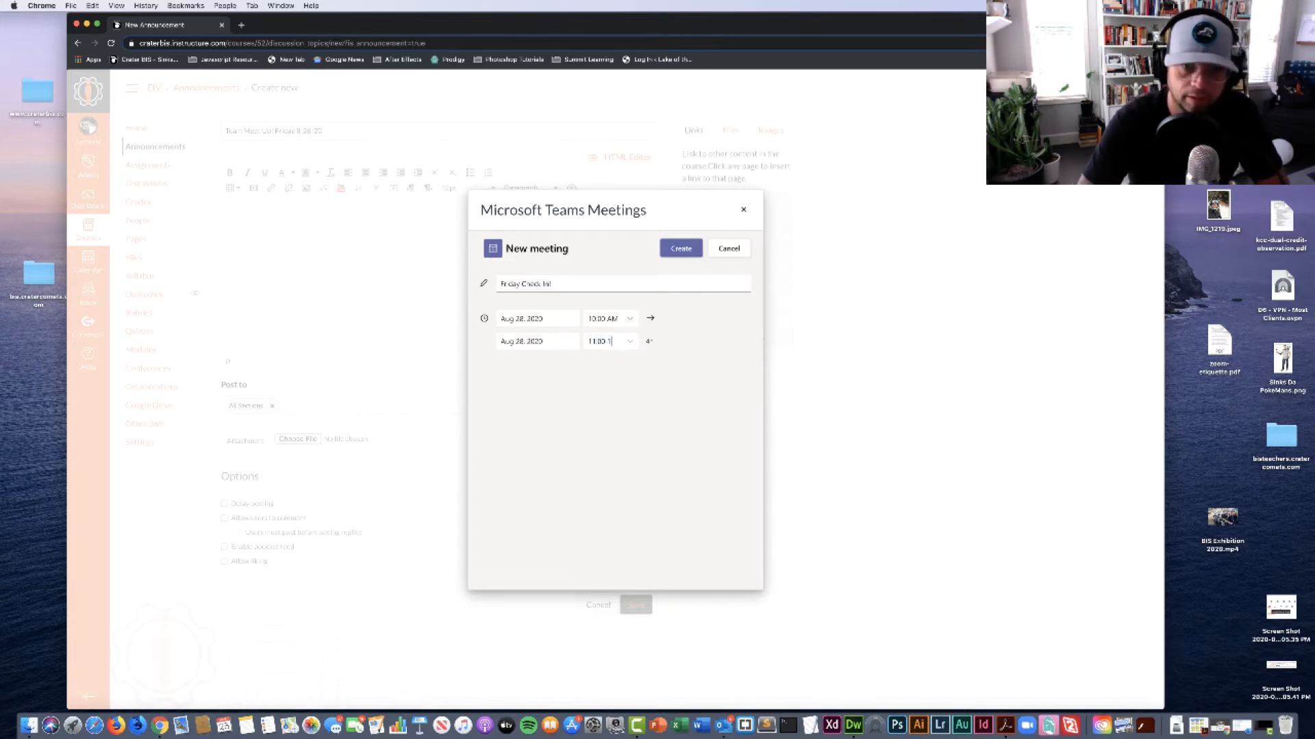
pyautogui.write('AM')
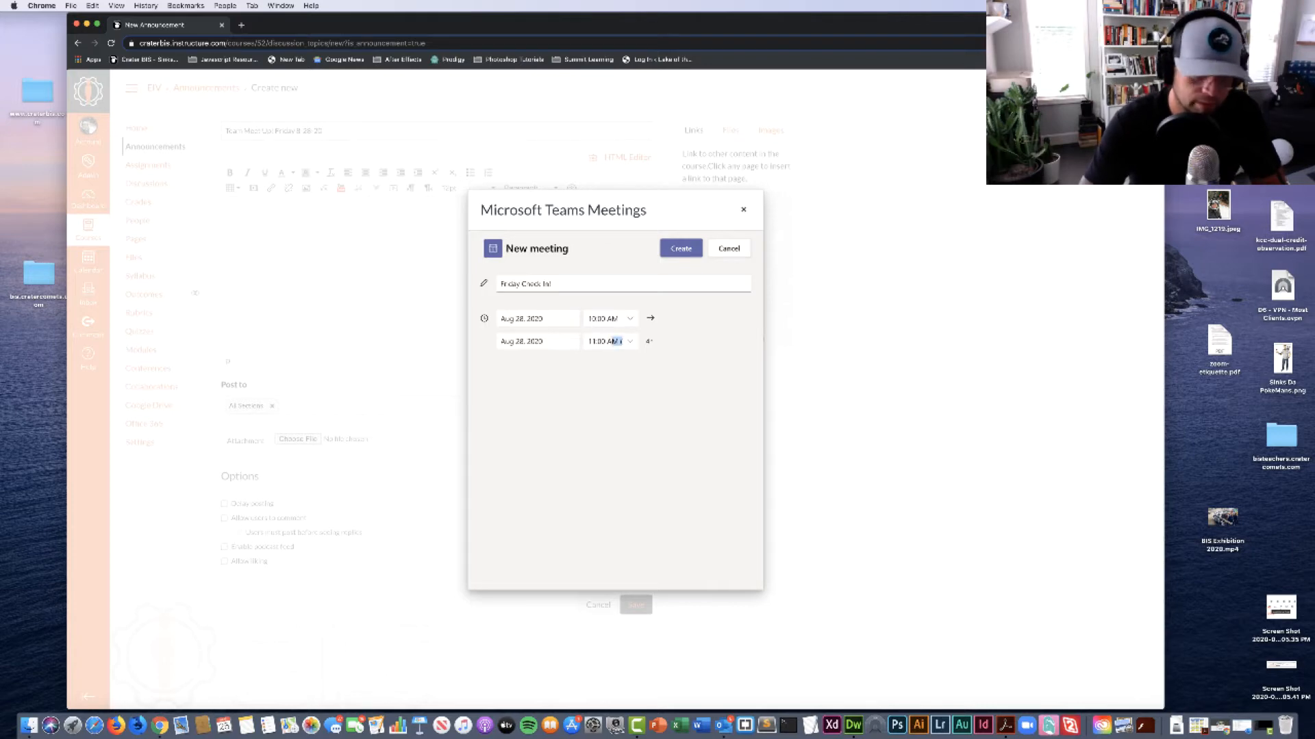
pyautogui.press('BackSpace')
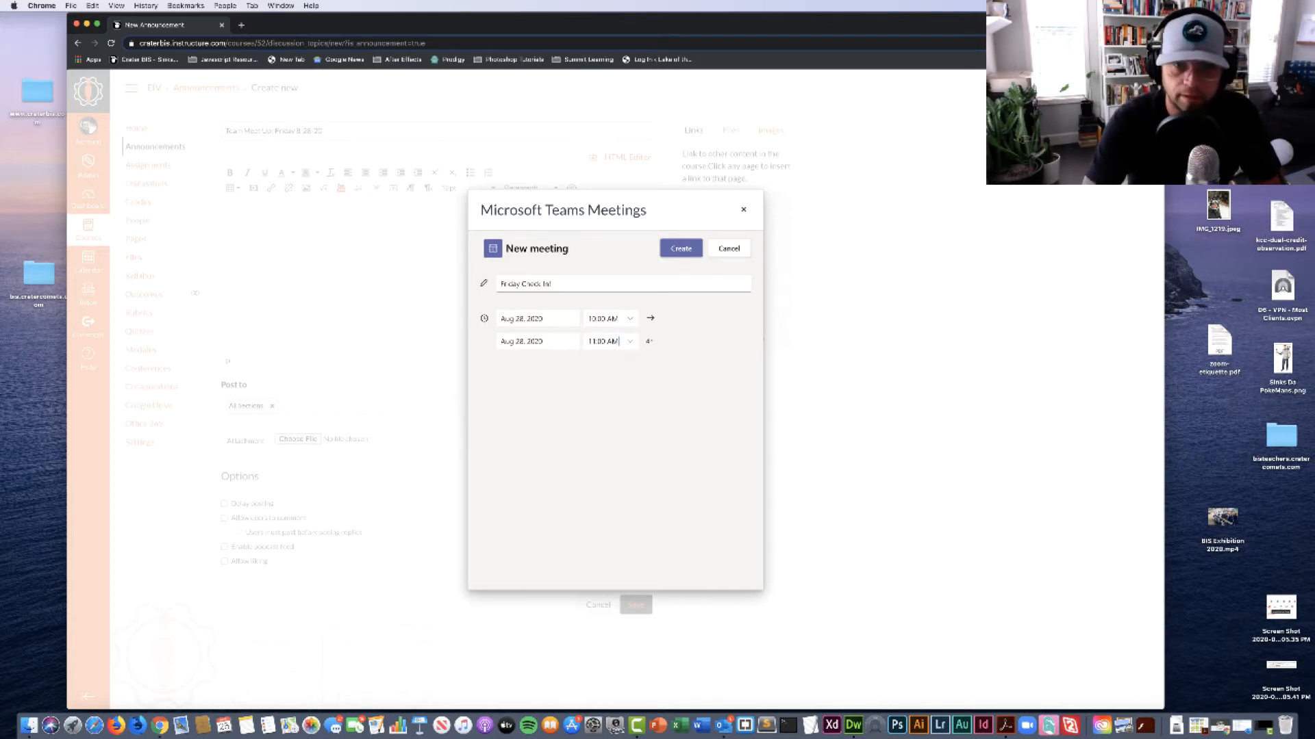
pyautogui.click(634, 362)
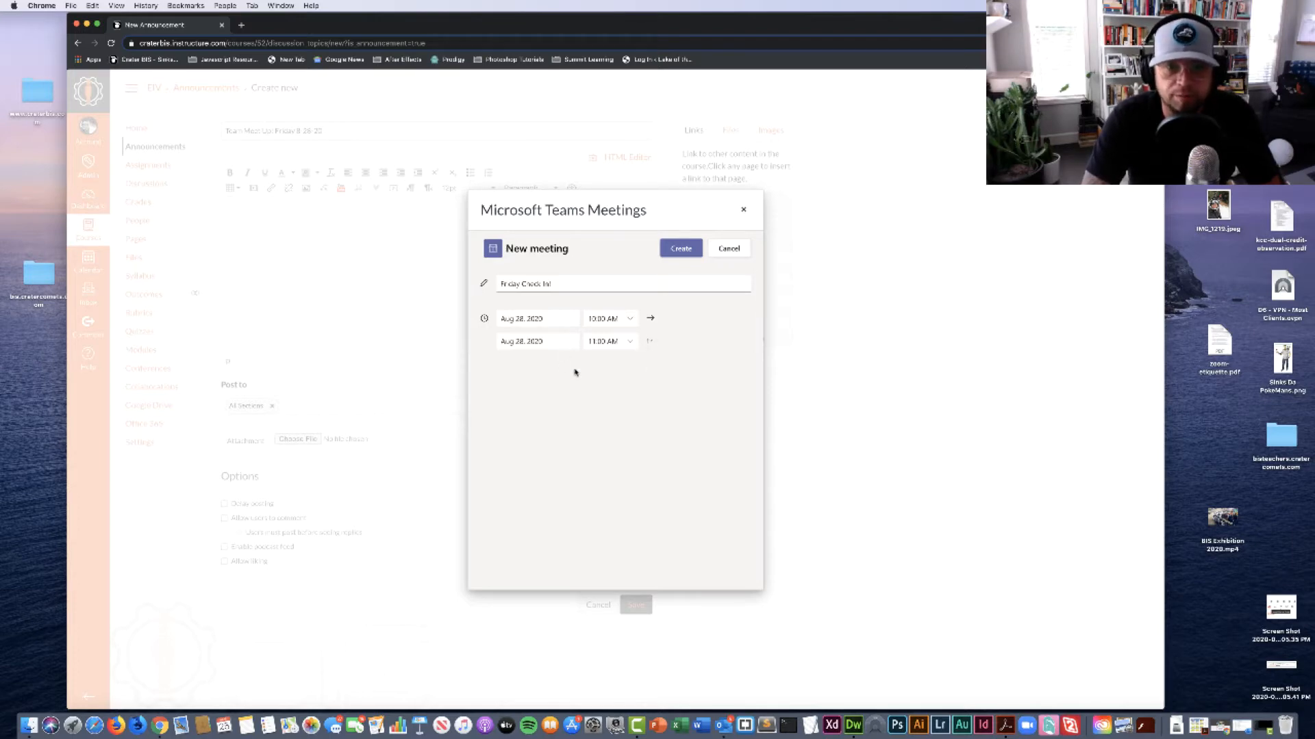
# Create the Teams meeting and insert its join link into the announcement body.
pyautogui.click(680, 248)
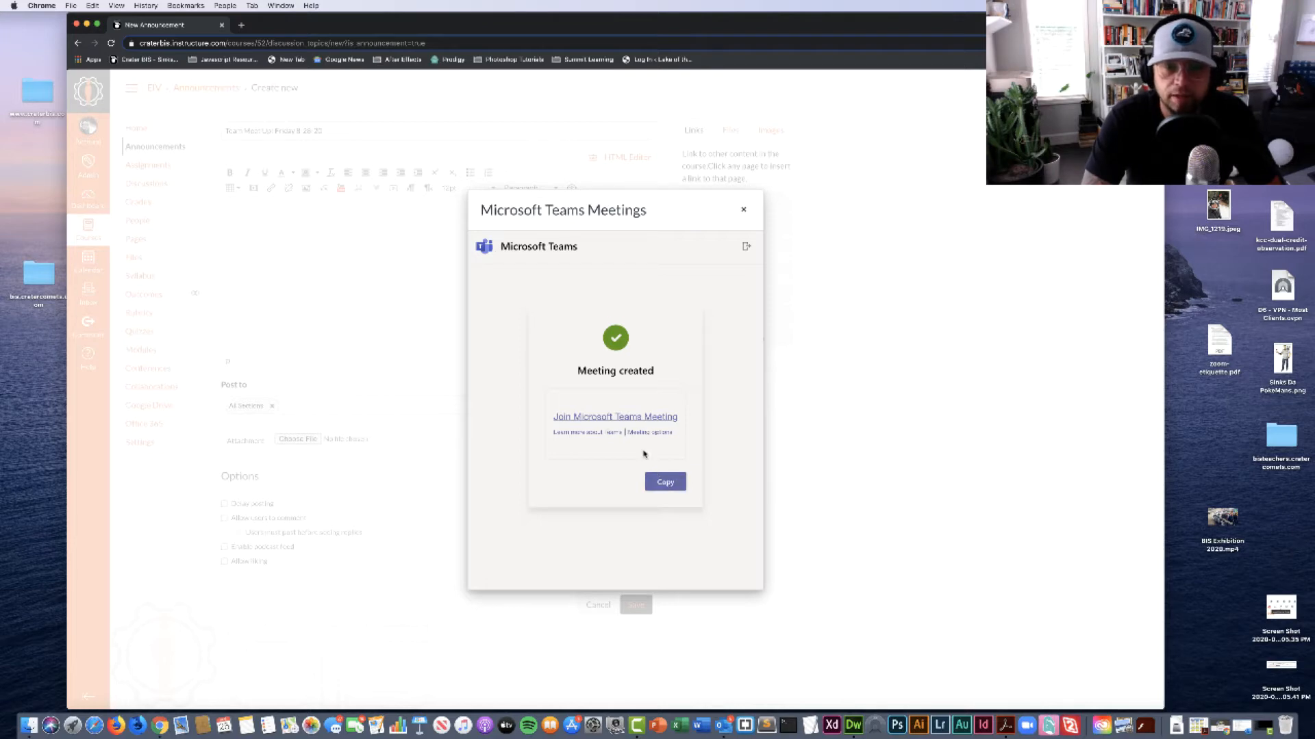
pyautogui.click(665, 482)
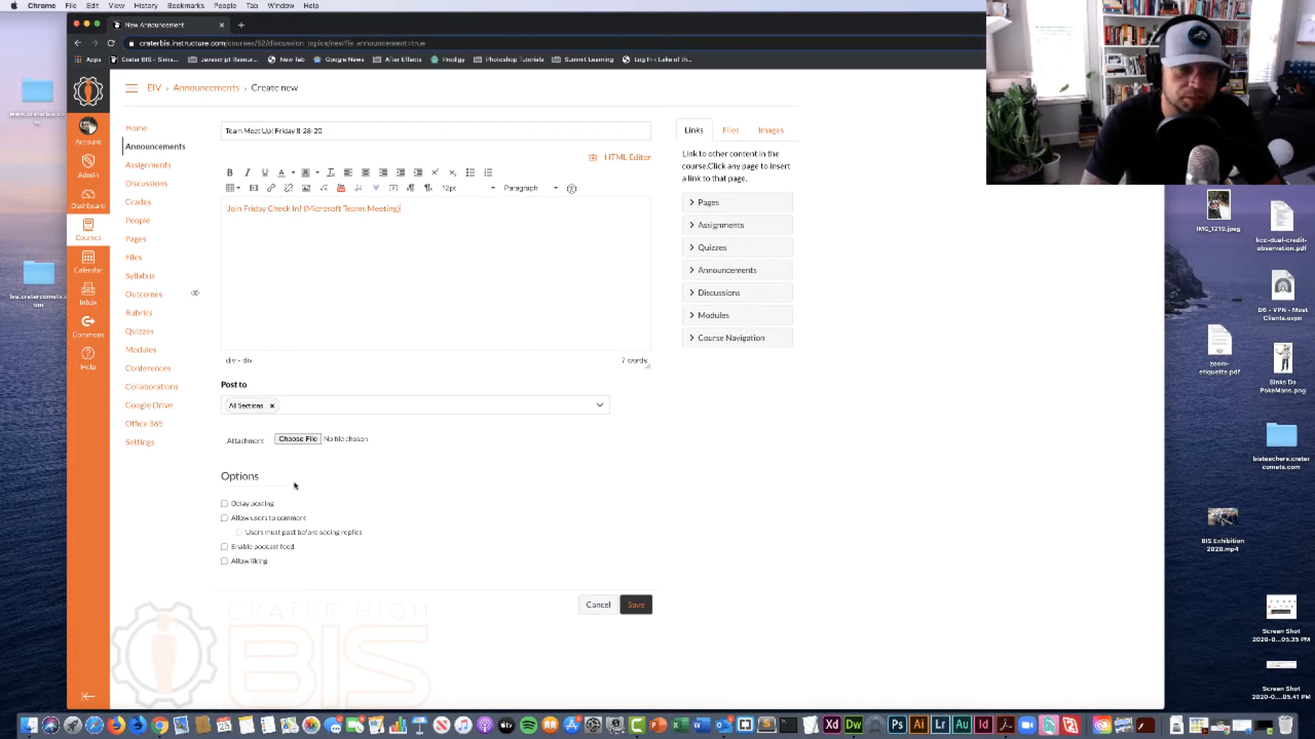
# Save the announcement for all sections and return to the course's announcements list.
pyautogui.click(636, 605)
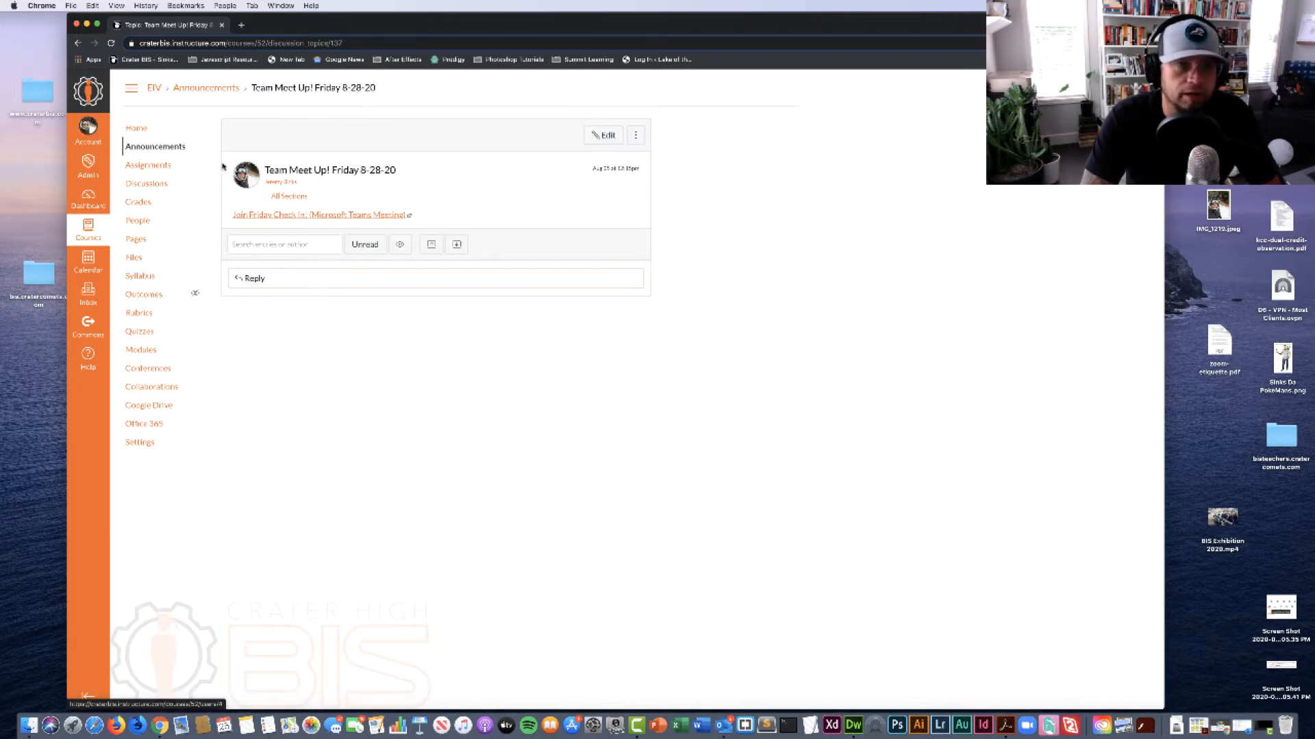
pyautogui.click(152, 148)
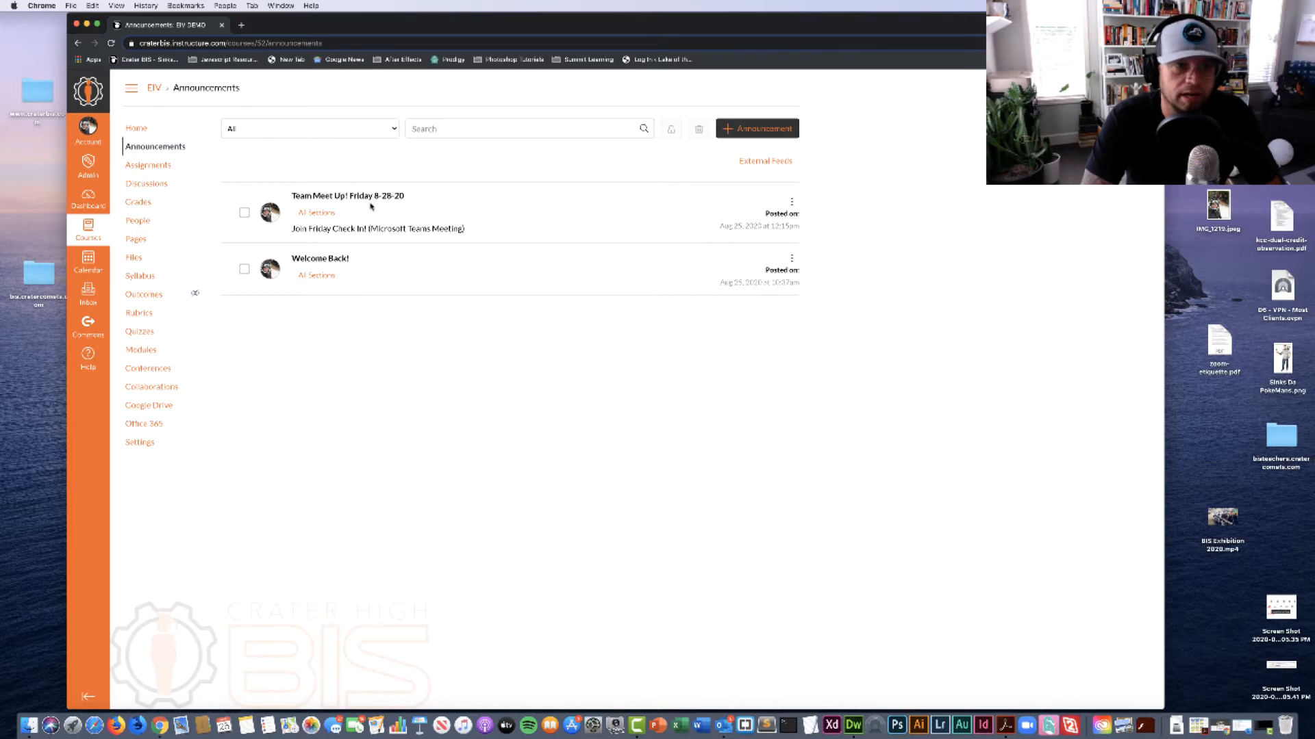
# Open the EIV course home page and expand its recent announcements.
pyautogui.click(138, 129)
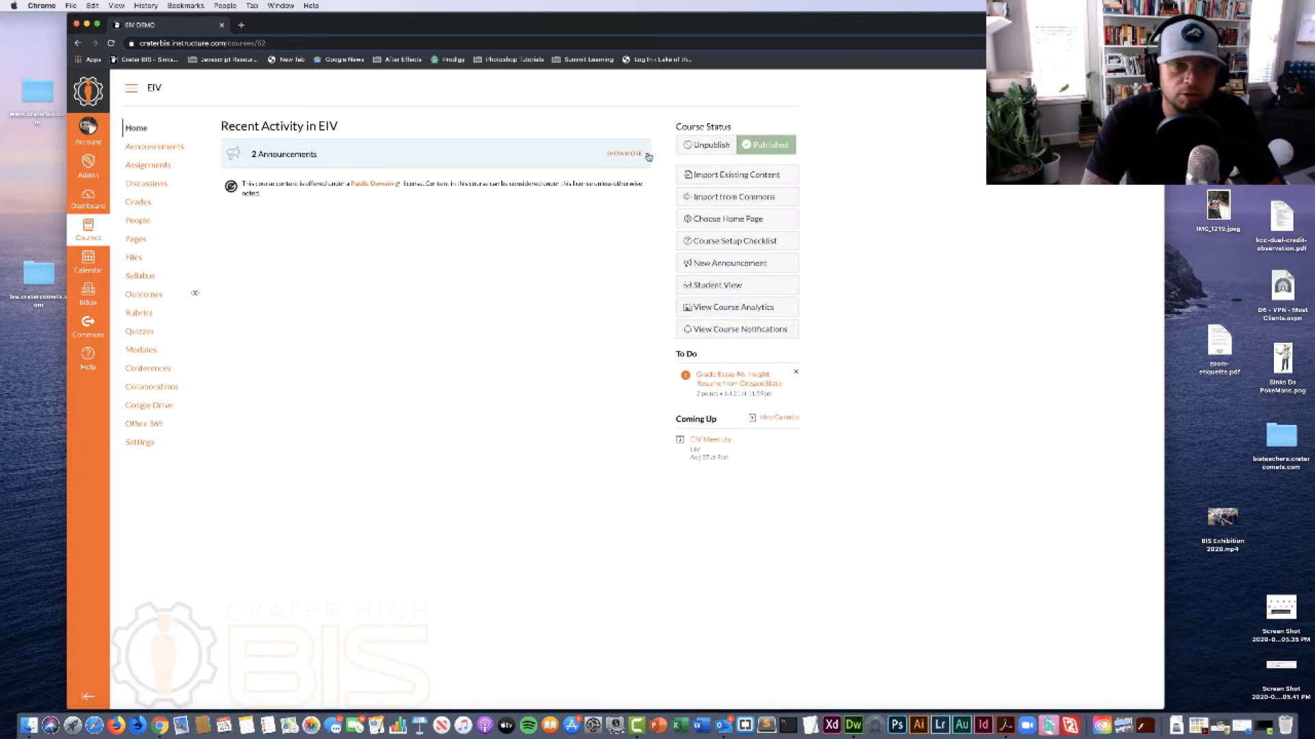
pyautogui.click(649, 155)
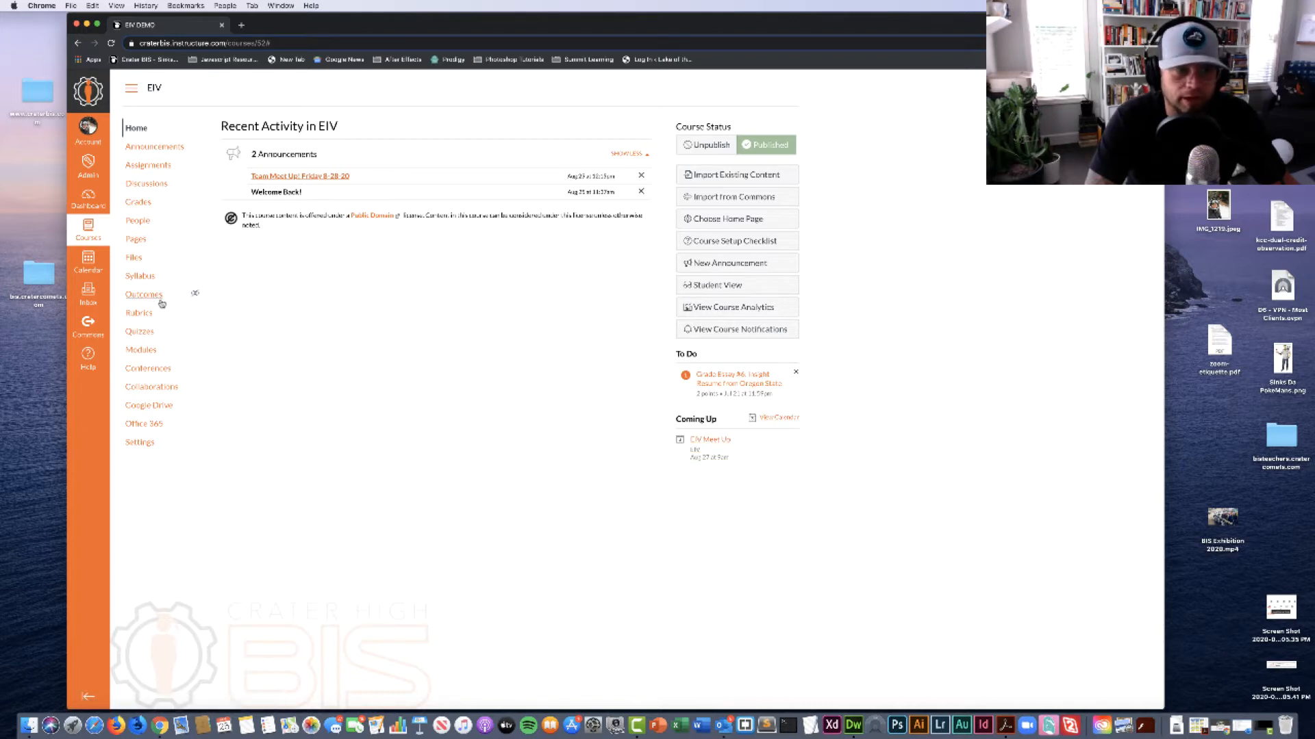
# Open the Canvas calendar and start a new event assigned to the EIV DEMO calendar.
pyautogui.click(89, 267)
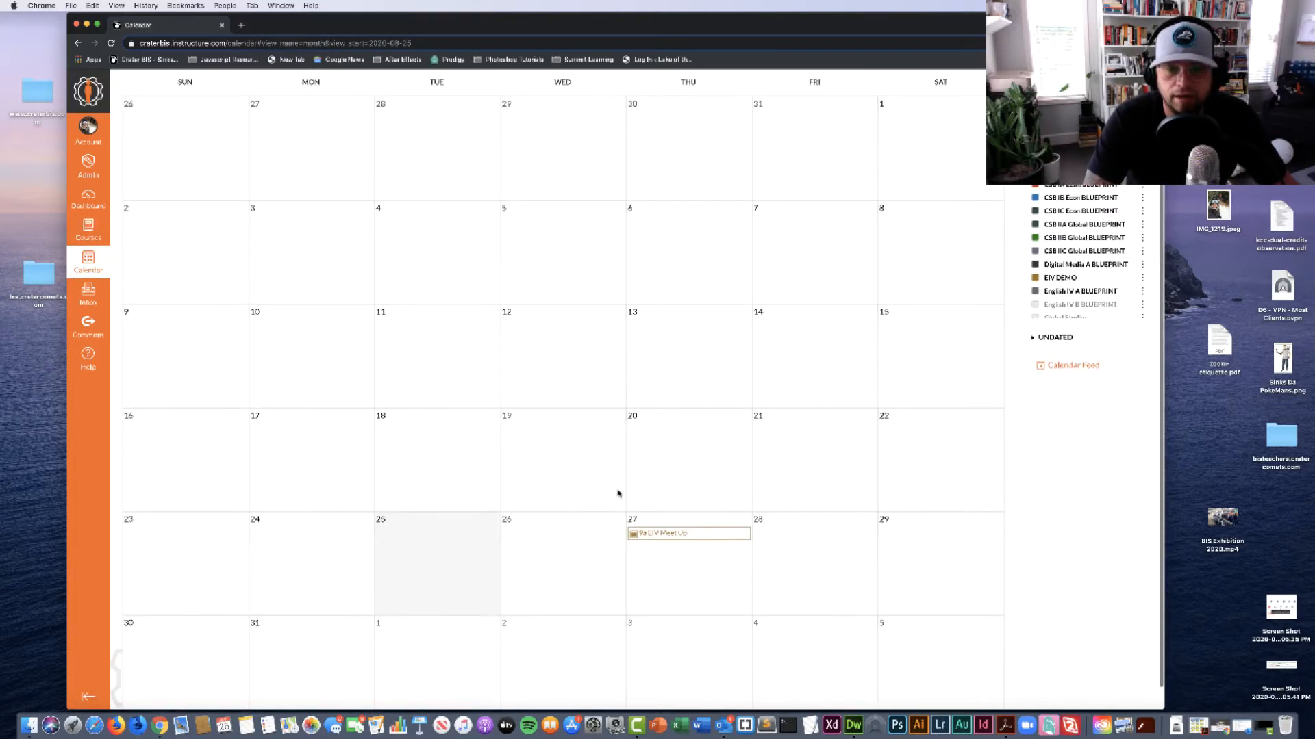
pyautogui.scroll(-1, 616, 493)
pyautogui.scroll(1, 617, 494)
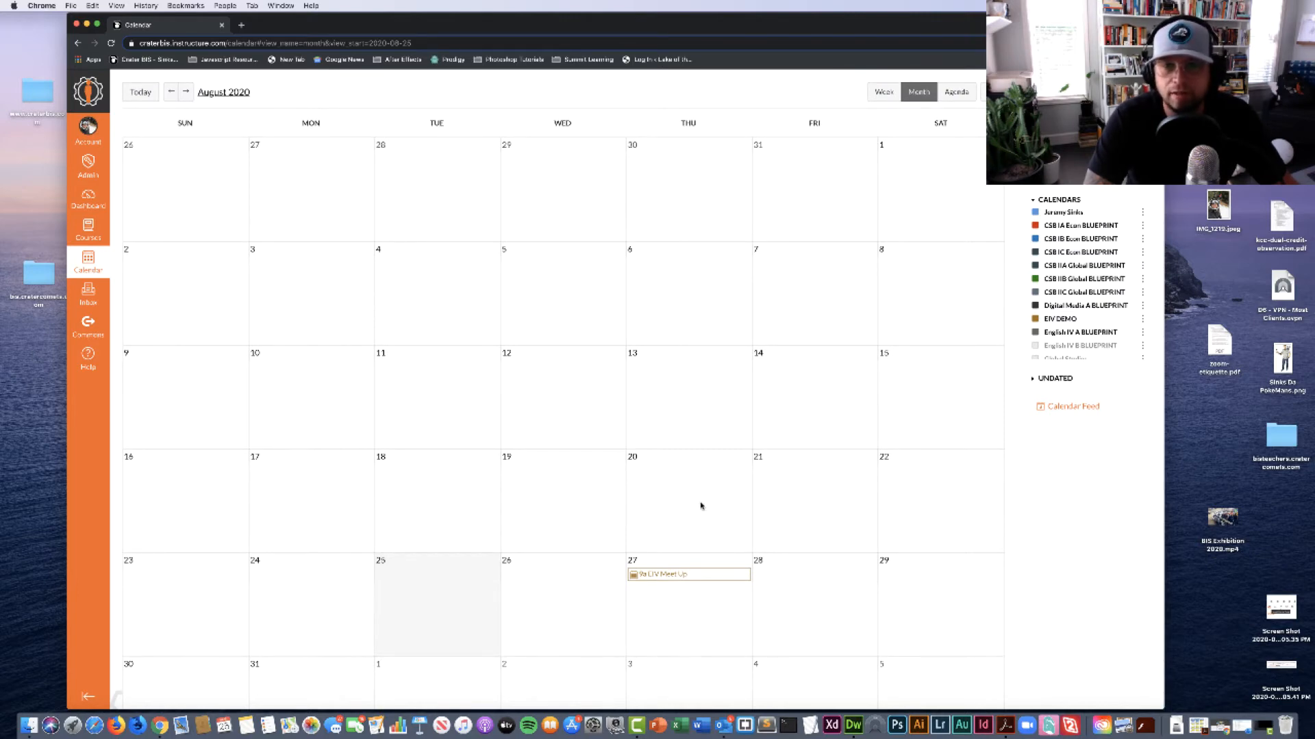
pyautogui.scroll(-1, 701, 506)
pyautogui.scroll(1, 700, 507)
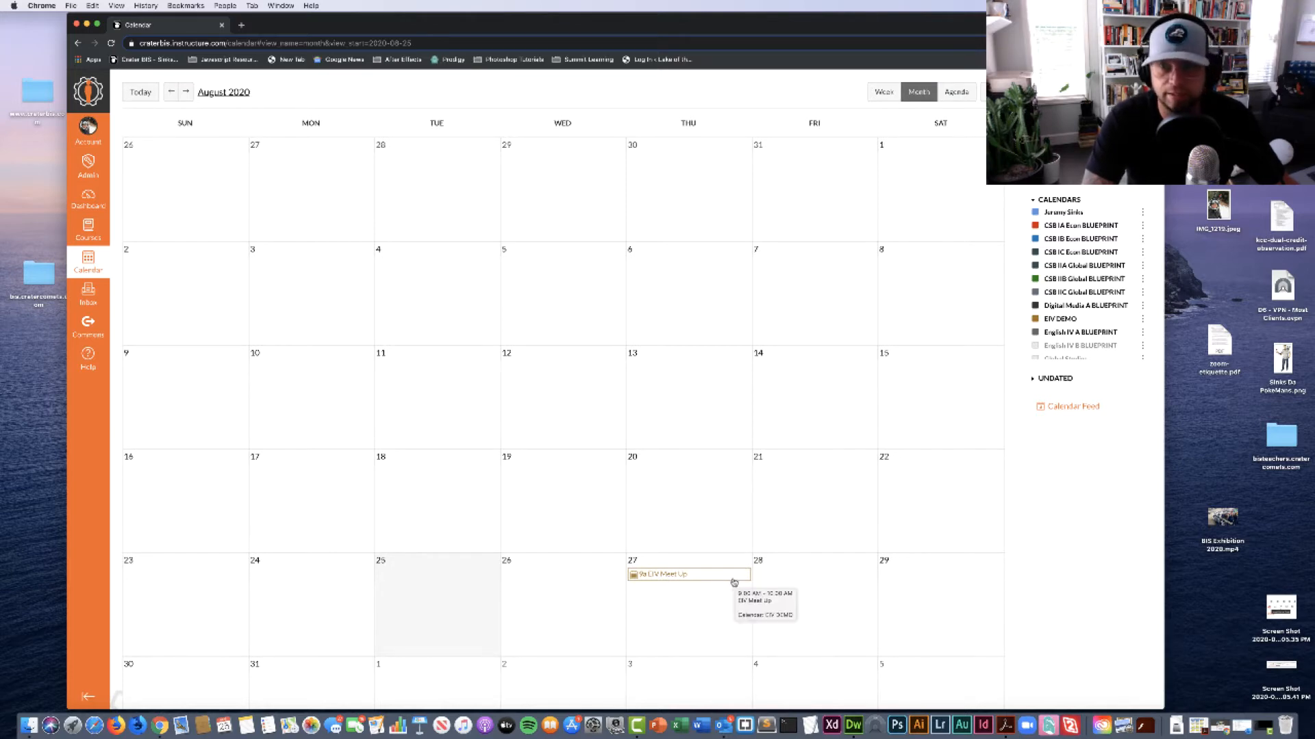
pyautogui.scroll(-2, 770, 546)
pyautogui.scroll(2, 768, 546)
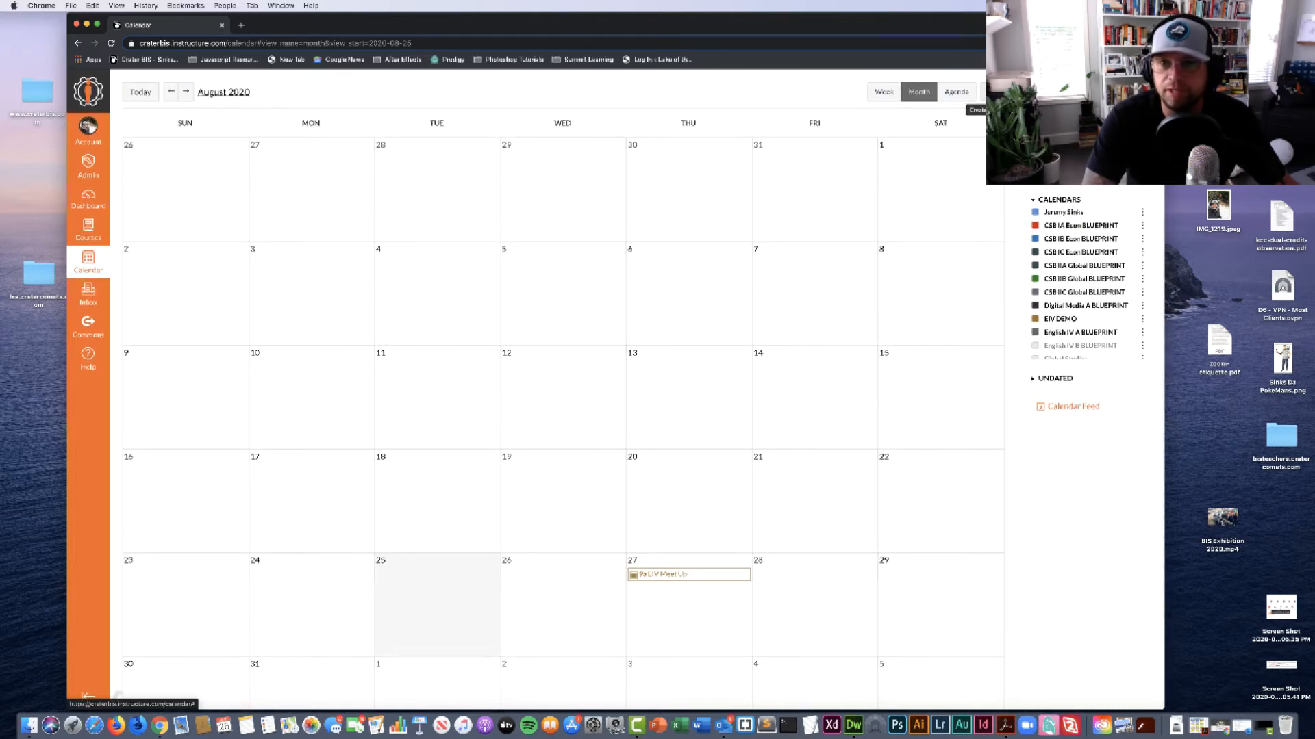
pyautogui.click(993, 92)
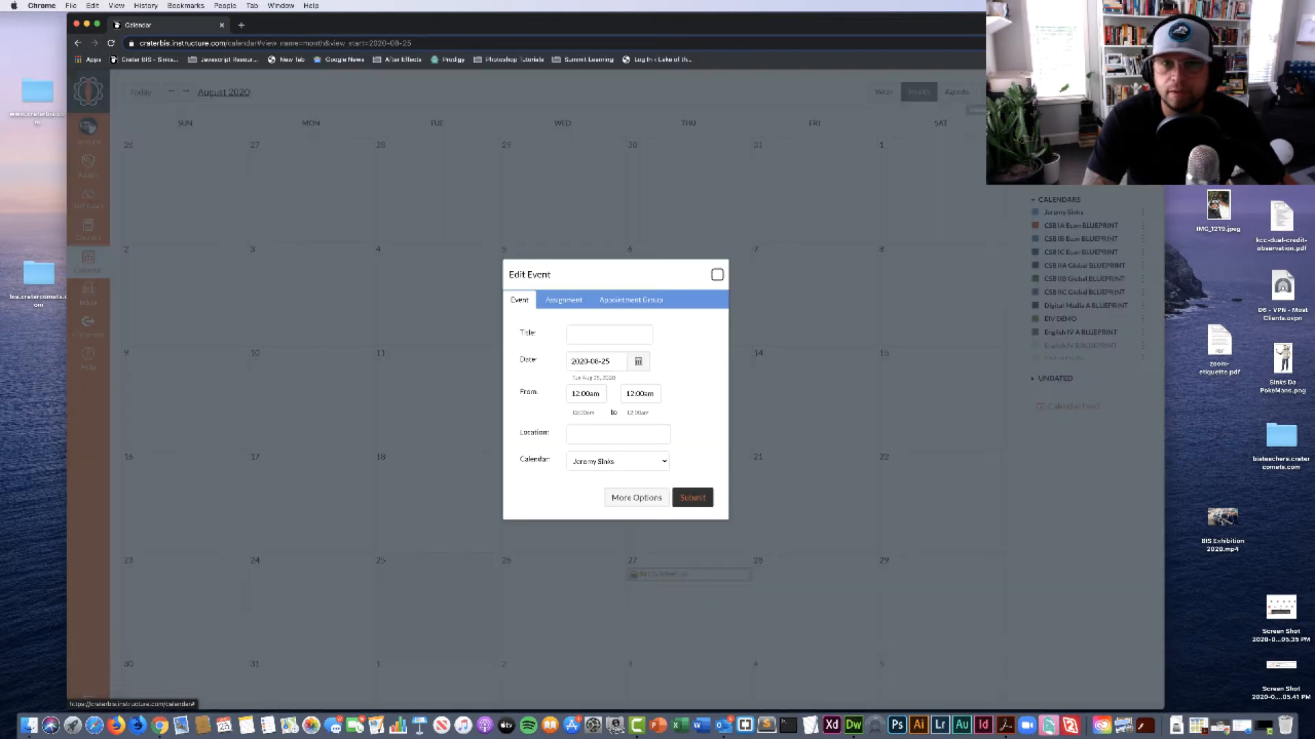
pyautogui.scroll(-2, 716, 322)
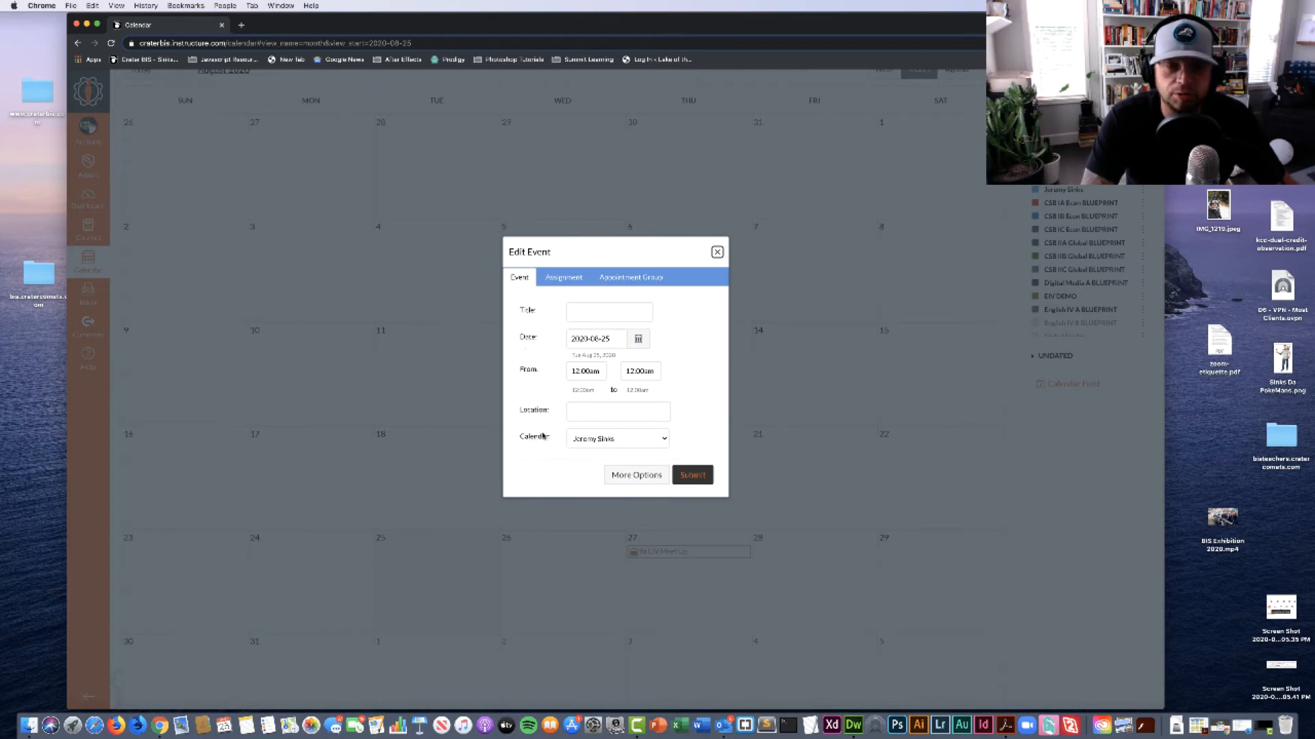
pyautogui.click(664, 440)
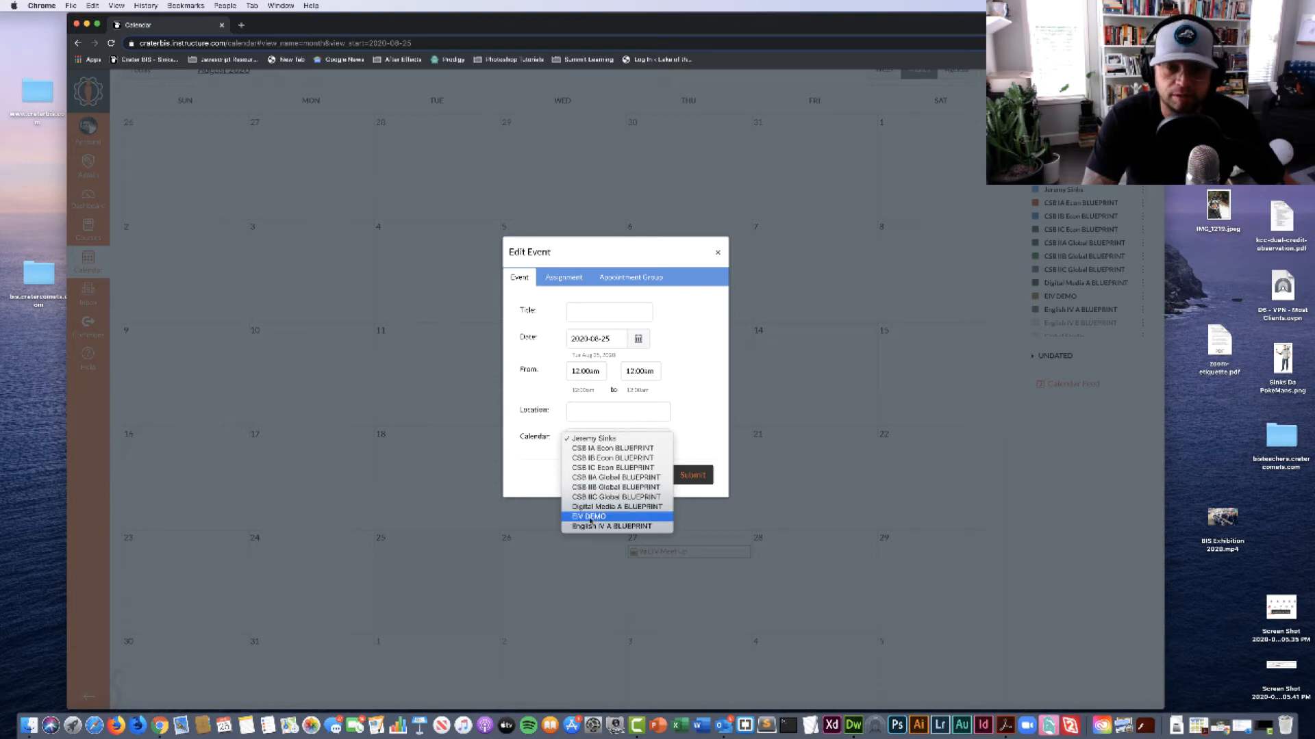
pyautogui.click(590, 516)
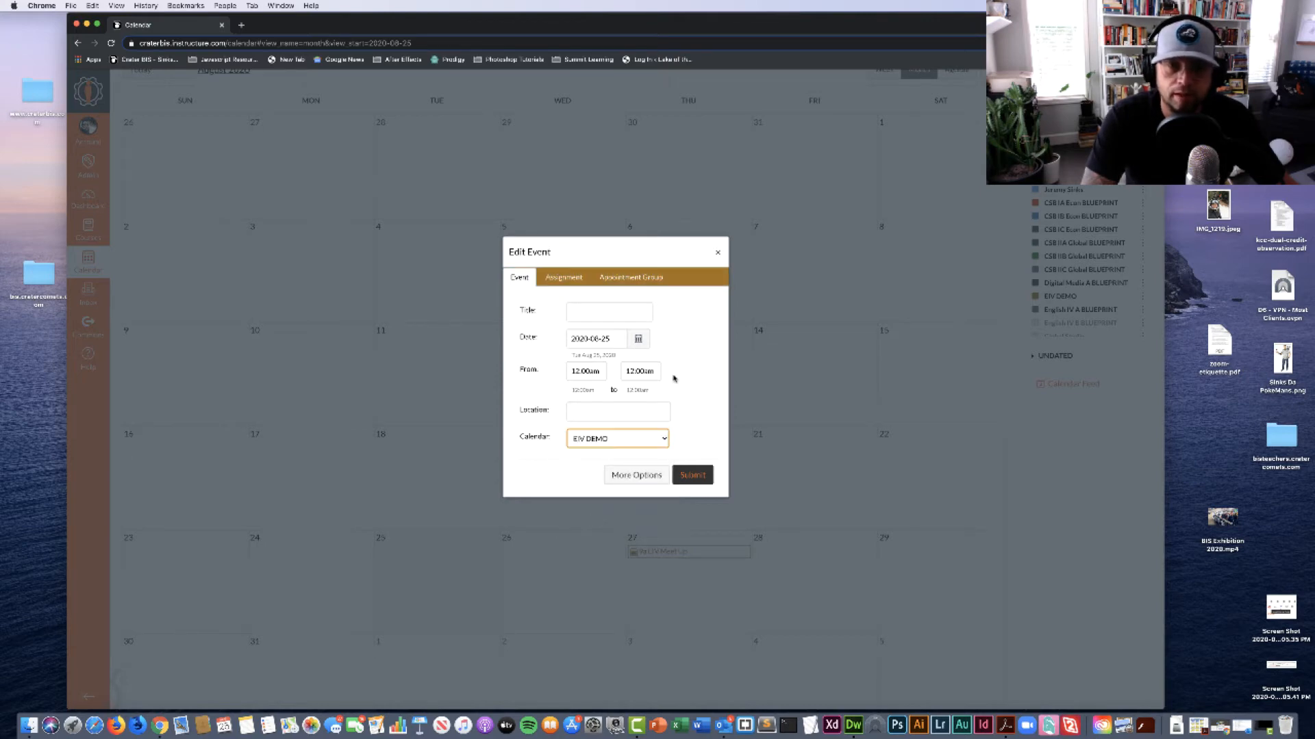
# Title the calendar event "Intro to College Essay Writing".
pyautogui.click(616, 311)
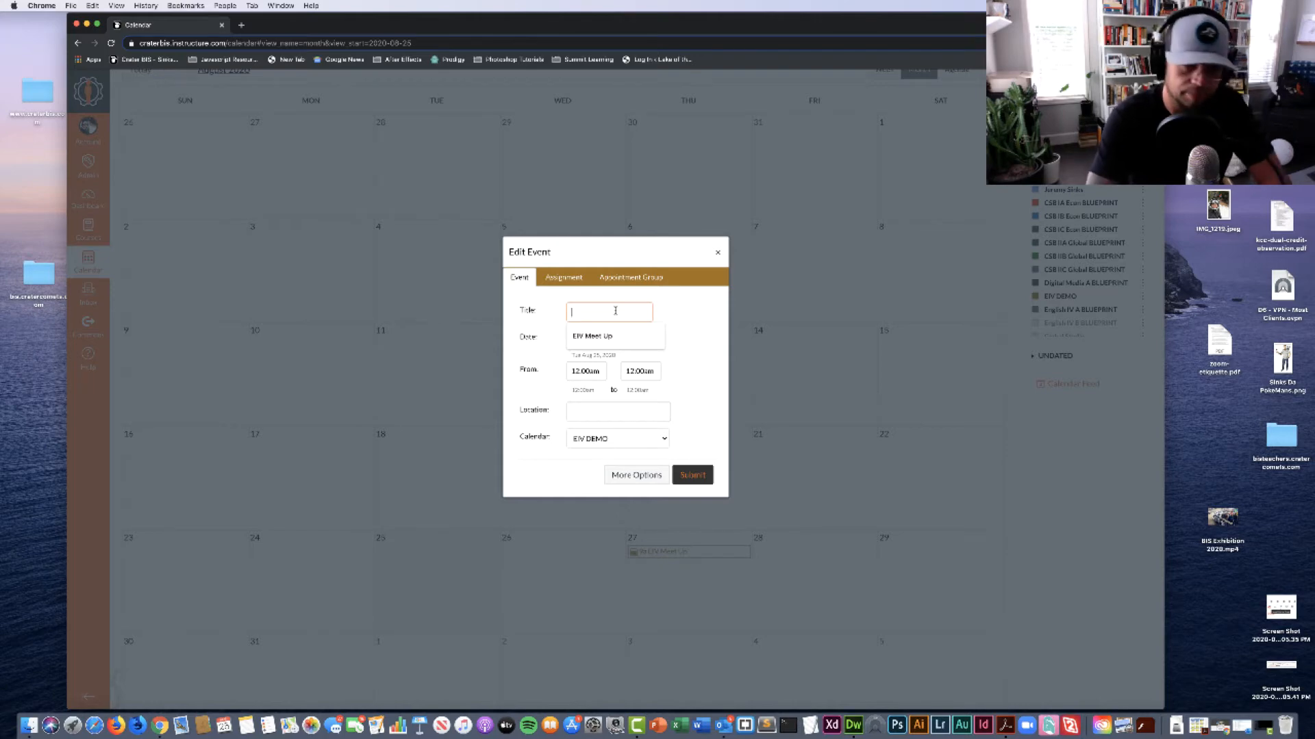
pyautogui.write('Intro to')
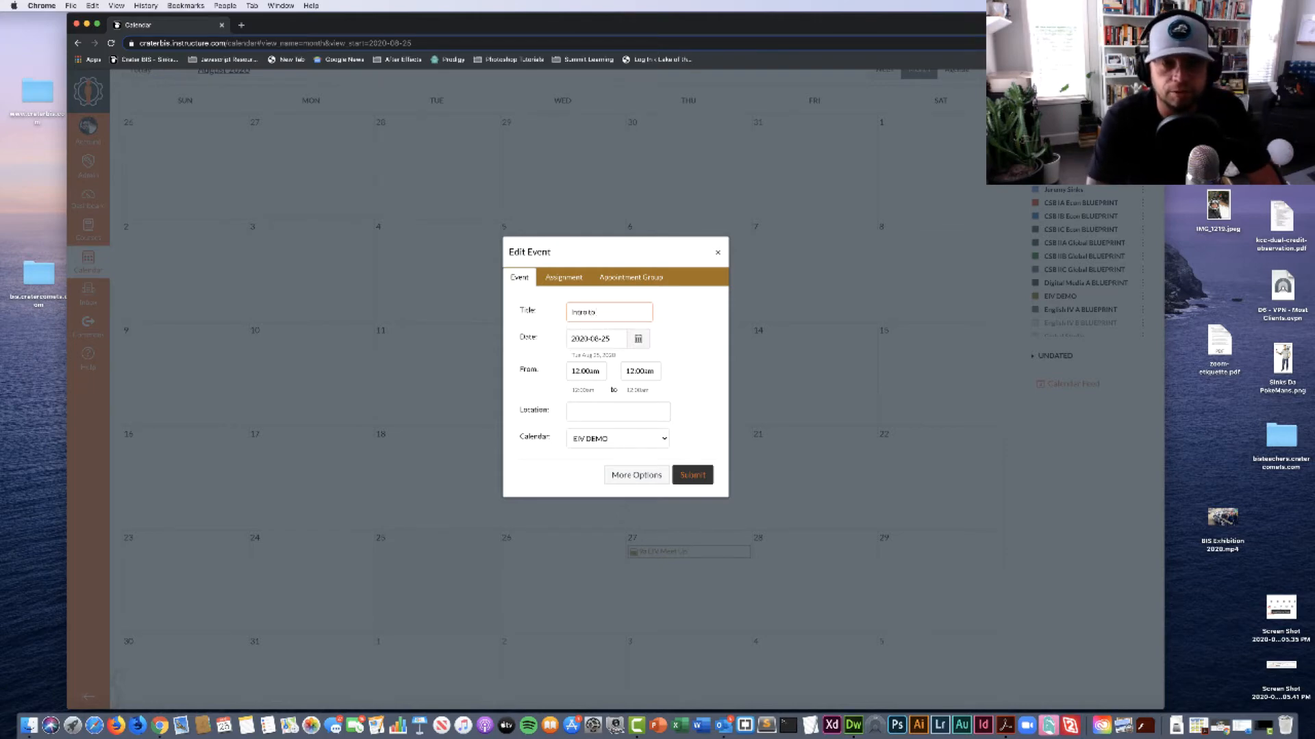
pyautogui.write(' Colle')
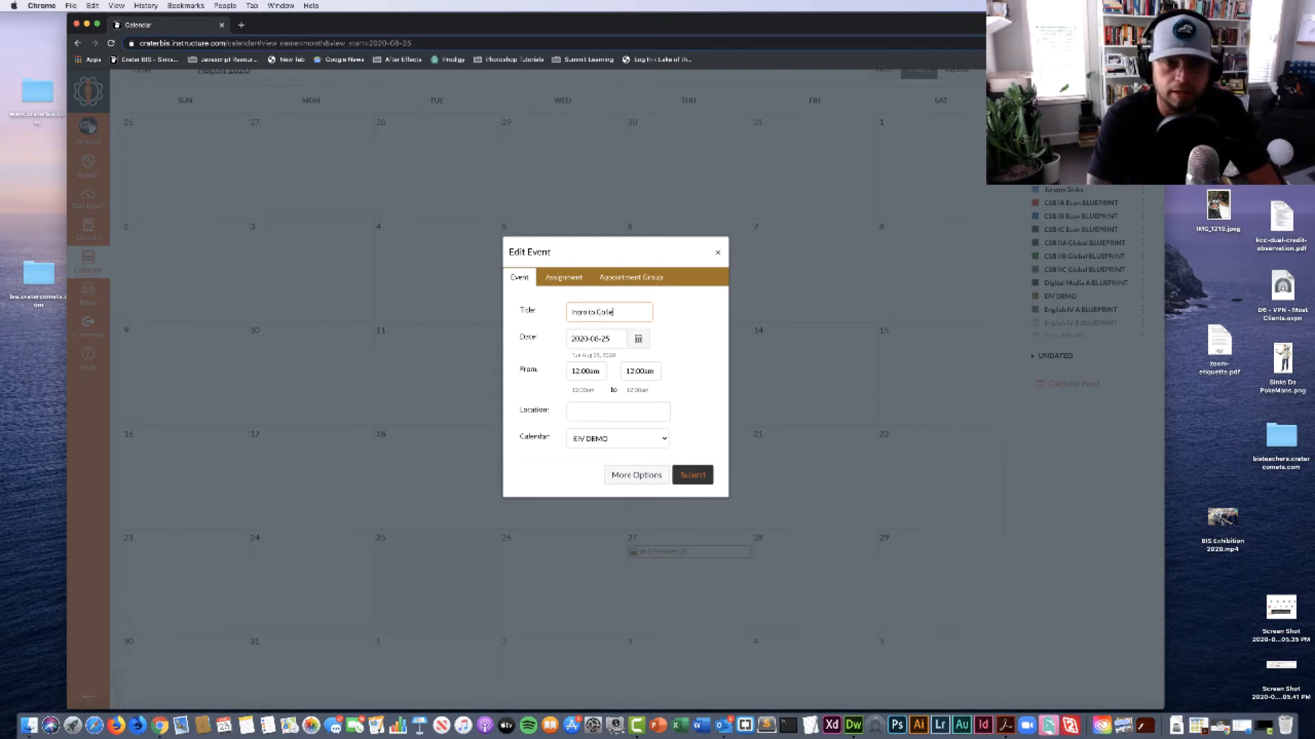
pyautogui.write('ge Essay Writing')
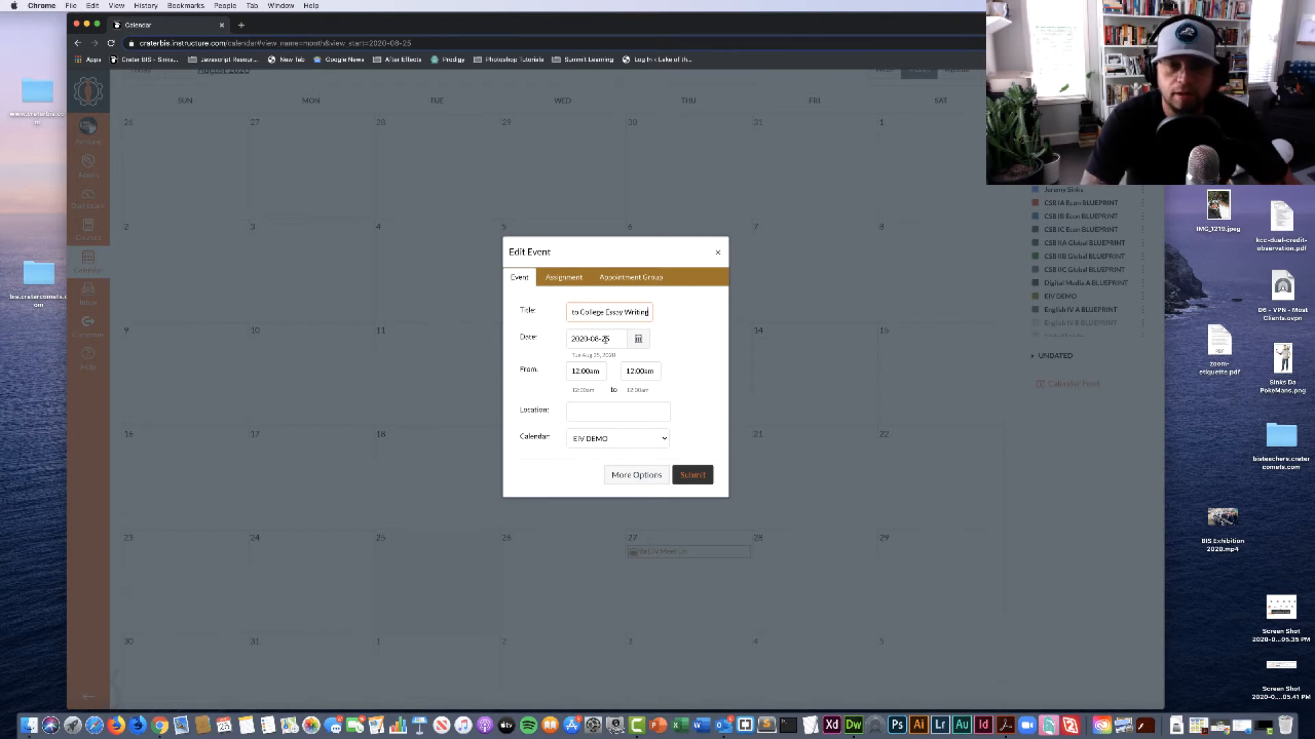
# Set the event's date to August 31, 2020 and its time from 9:00am to 10:00am.
pyautogui.click(638, 339)
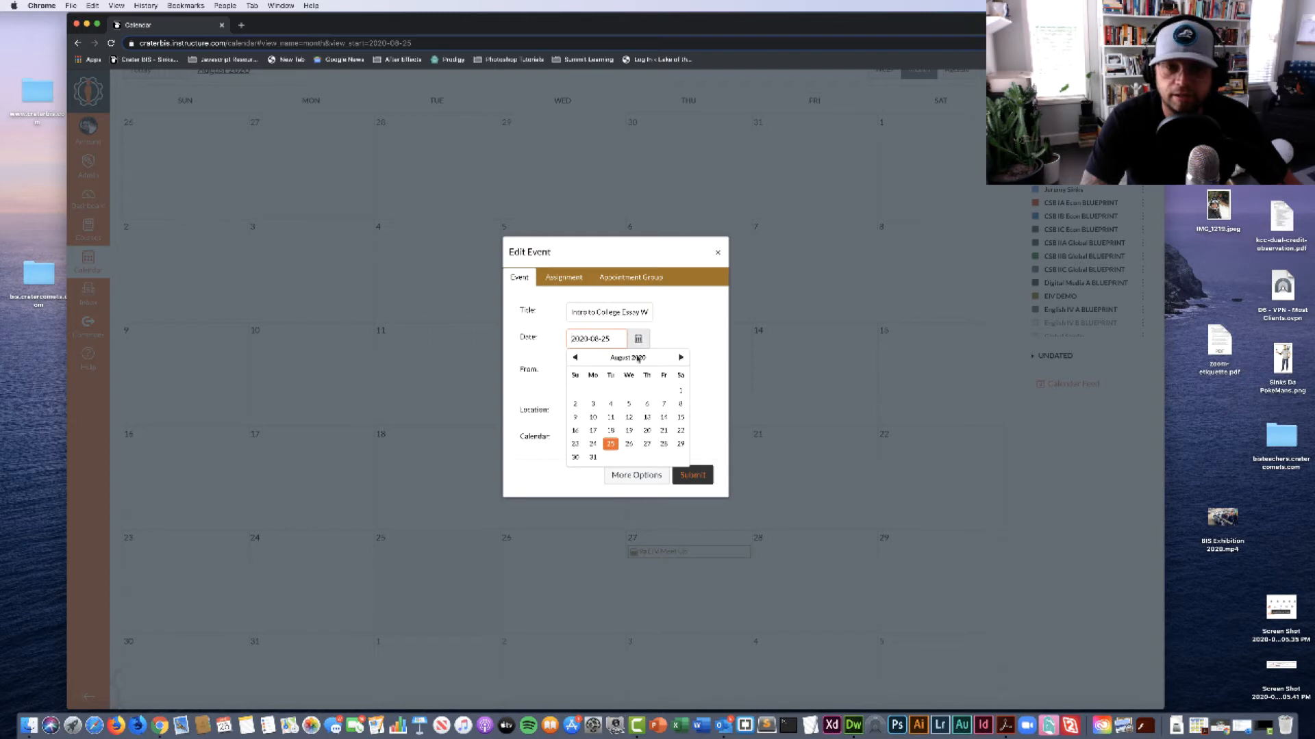
pyautogui.click(593, 458)
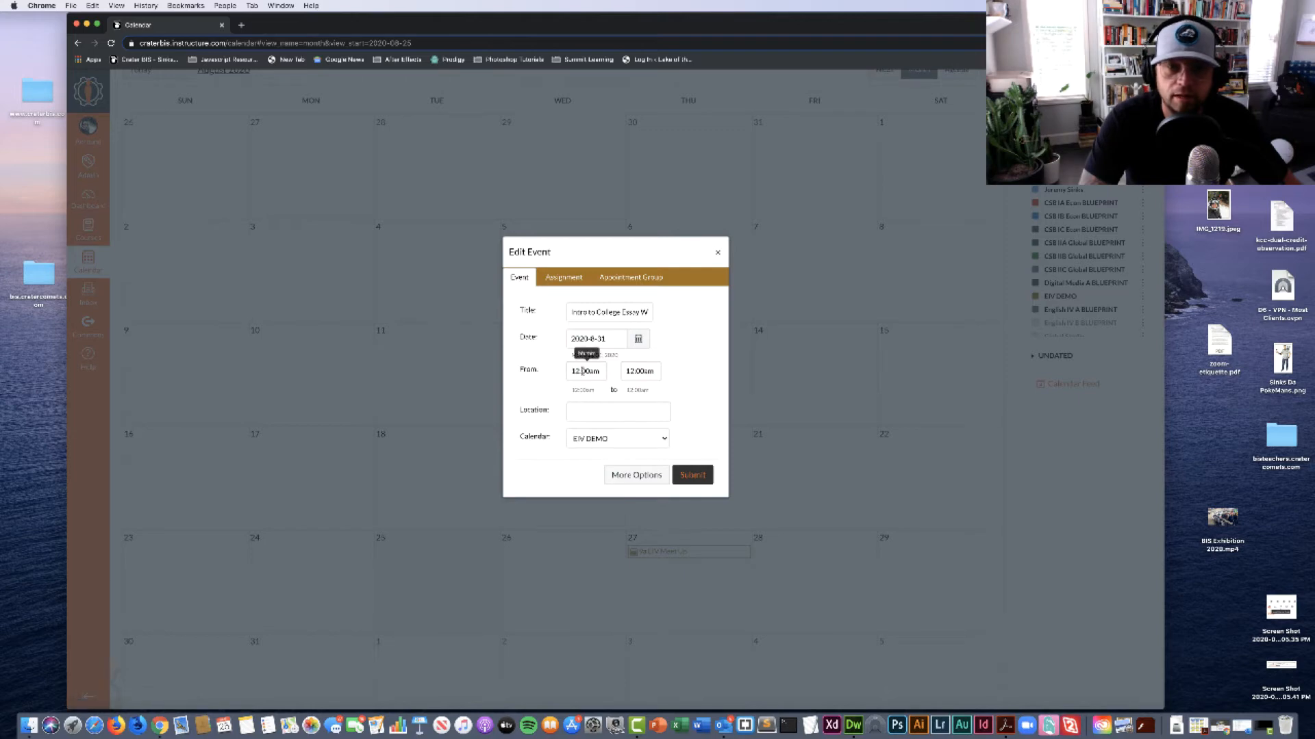
pyautogui.click(596, 371)
pyautogui.doubleClick(583, 371)
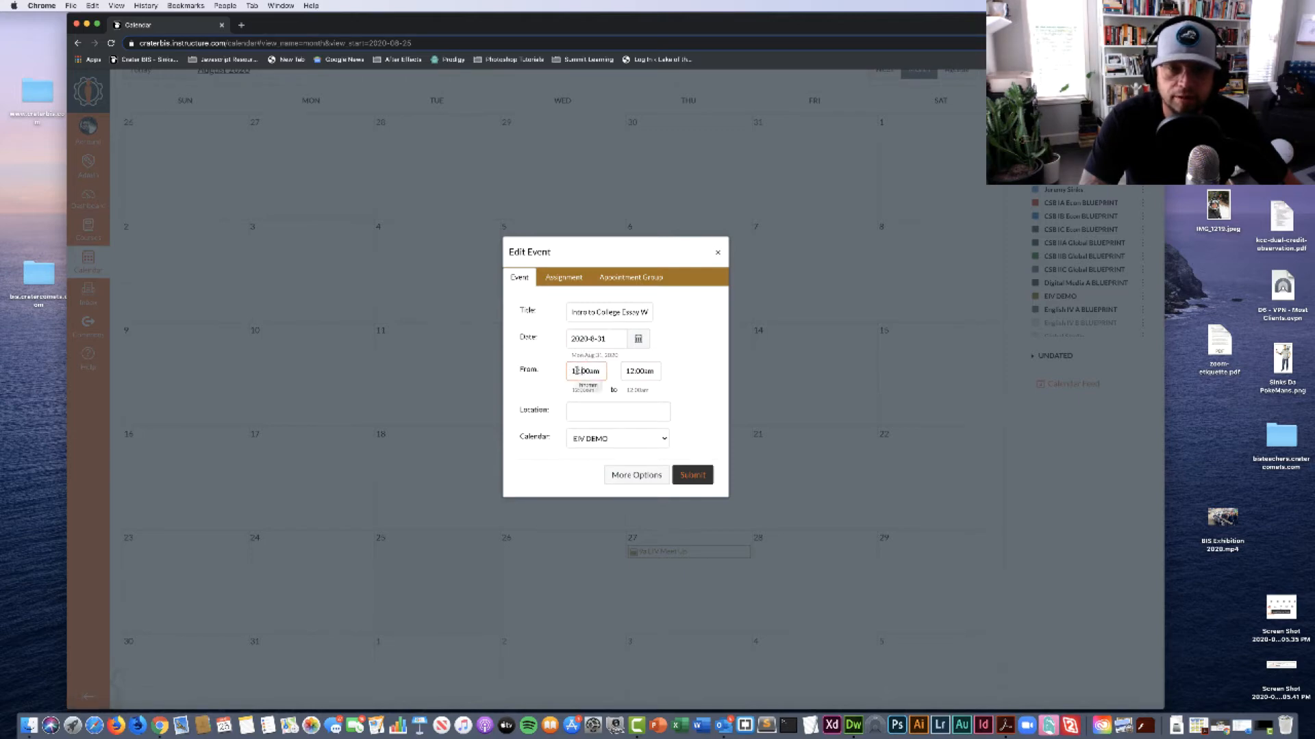
pyautogui.write('9')
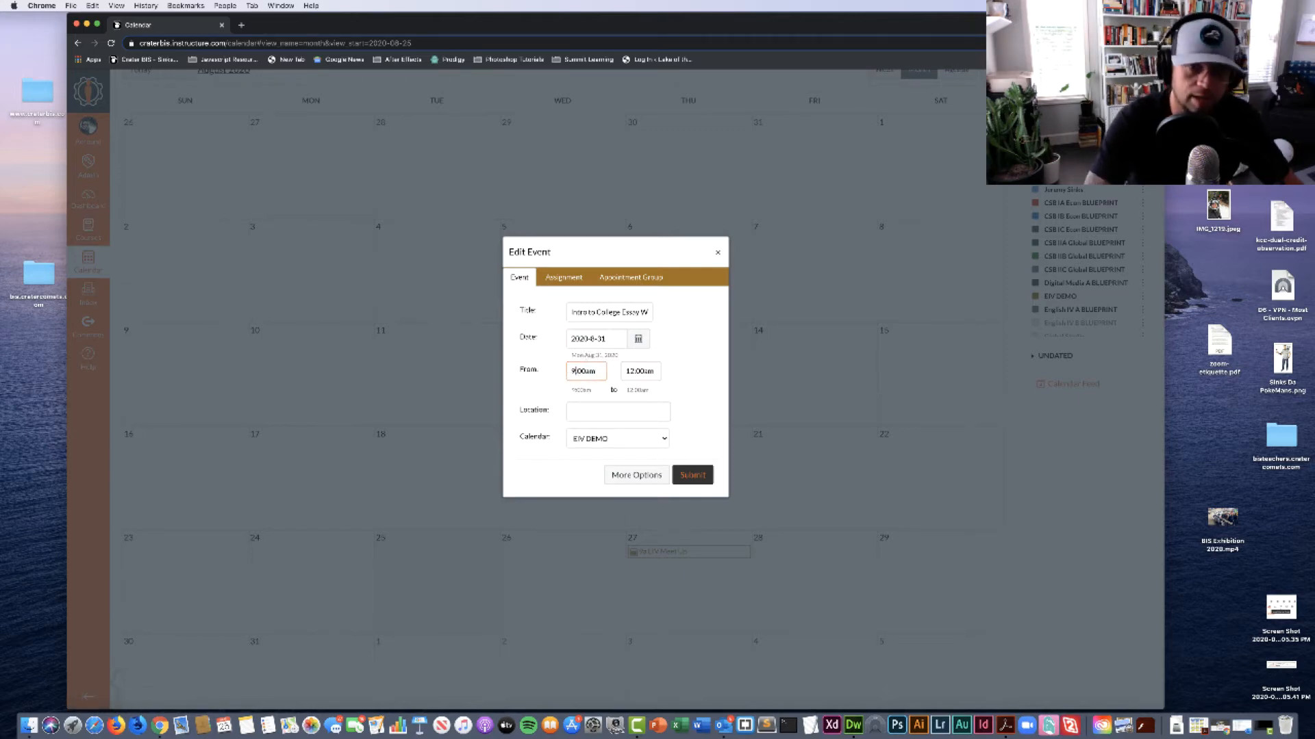
pyautogui.click(634, 372)
pyautogui.click(632, 371)
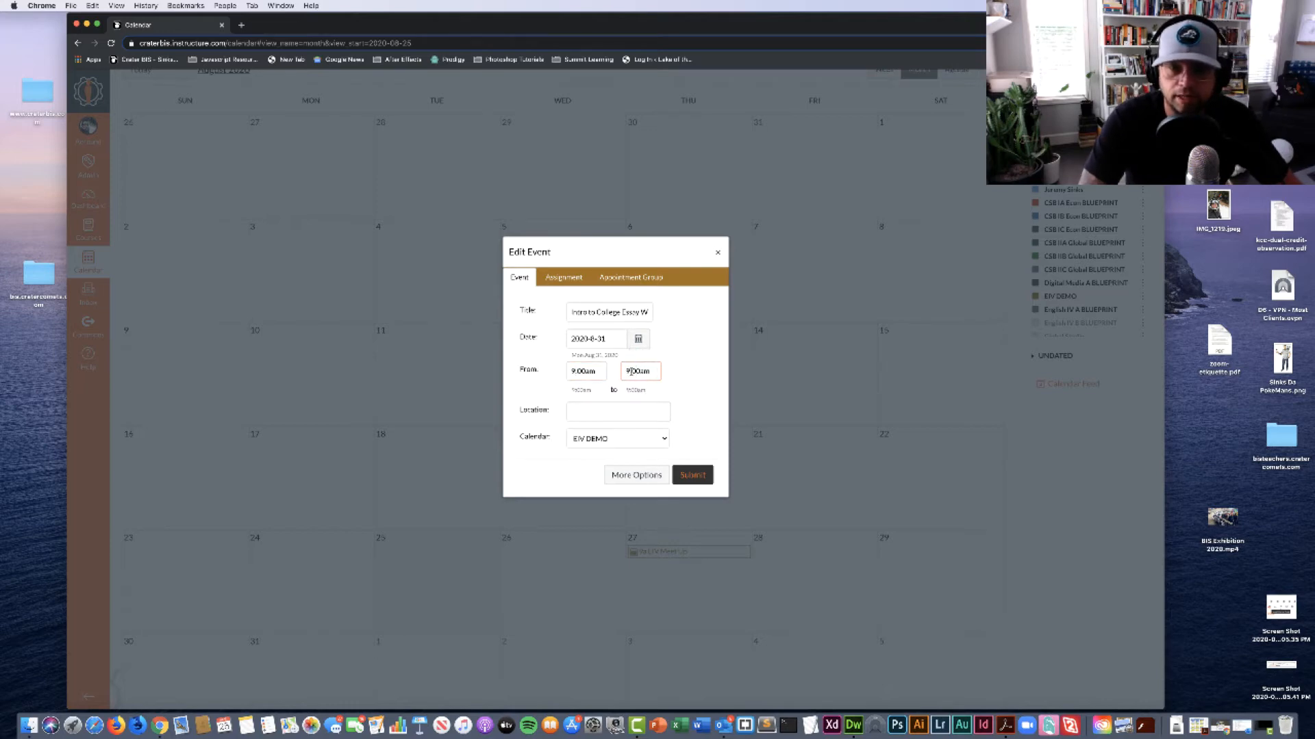
pyautogui.press('BackSpace')
pyautogui.write('10')
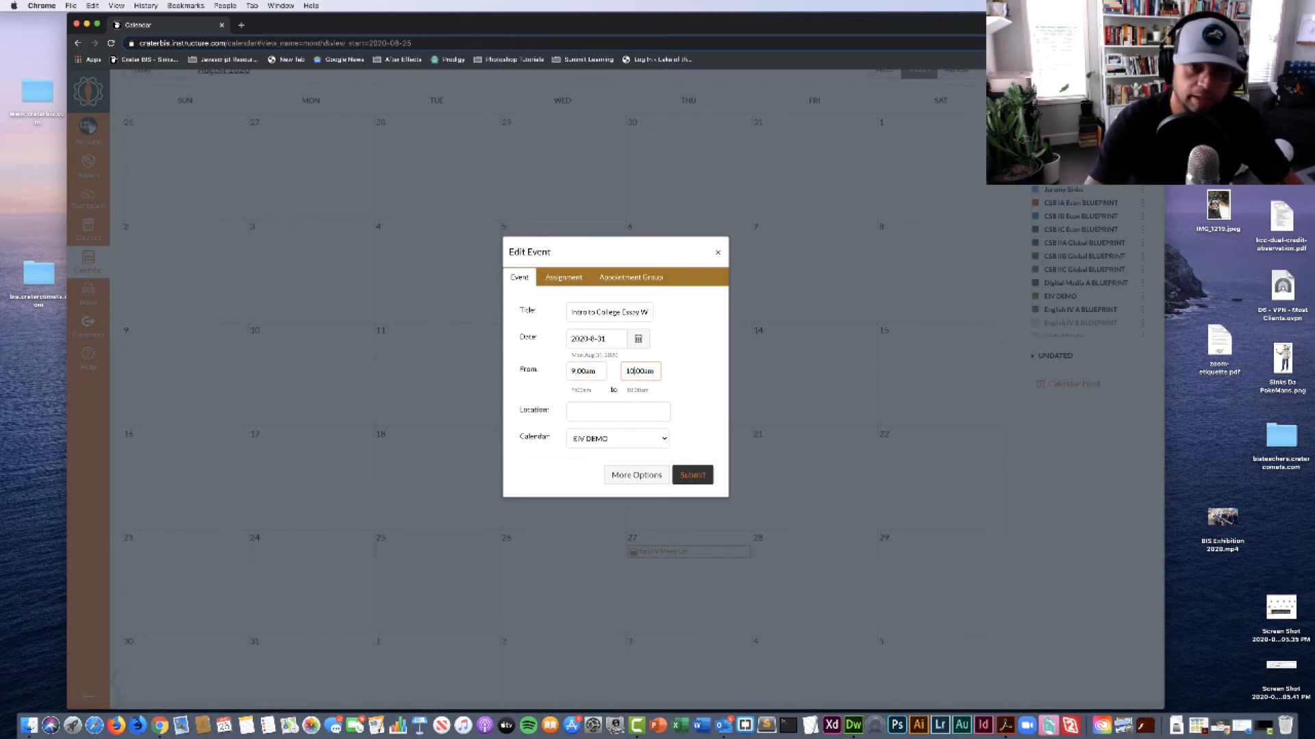
# Set the event's location to Microsoft Teams and open the event's full editing page.
pyautogui.click(618, 416)
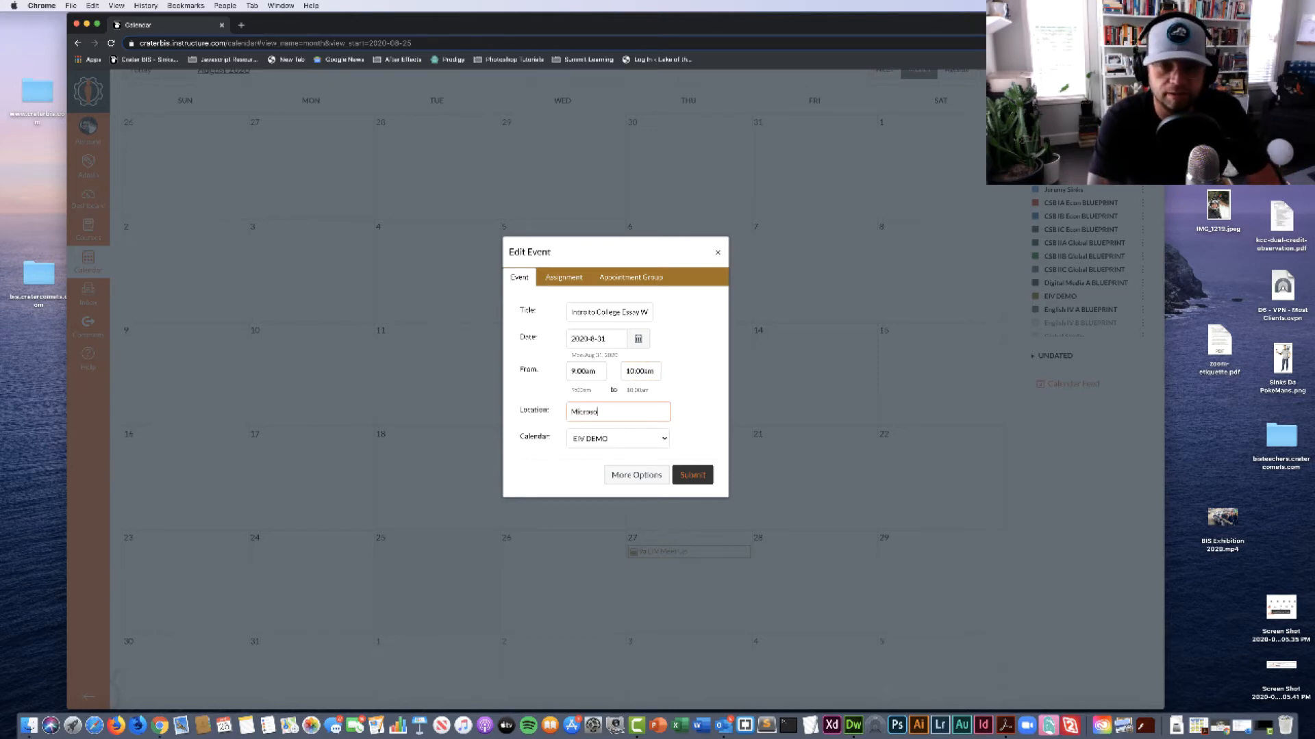
pyautogui.write('Microsof')
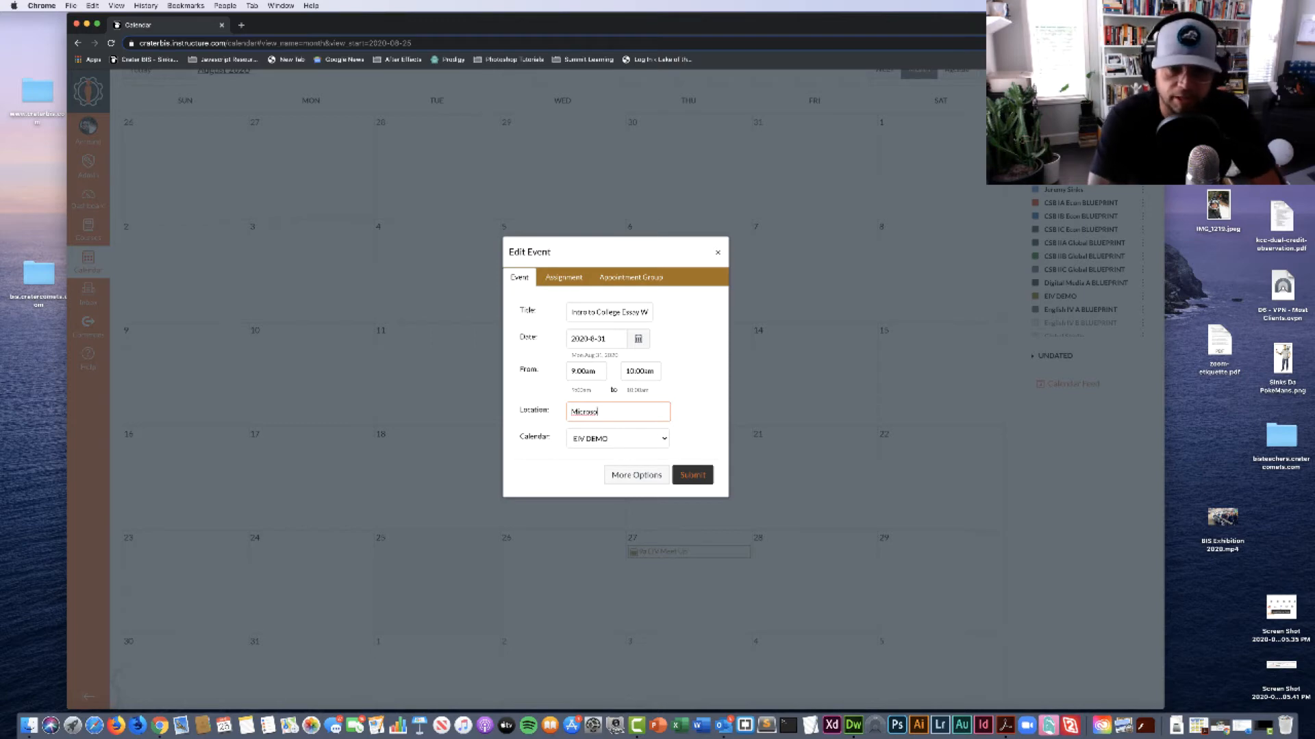
pyautogui.write('t Team')
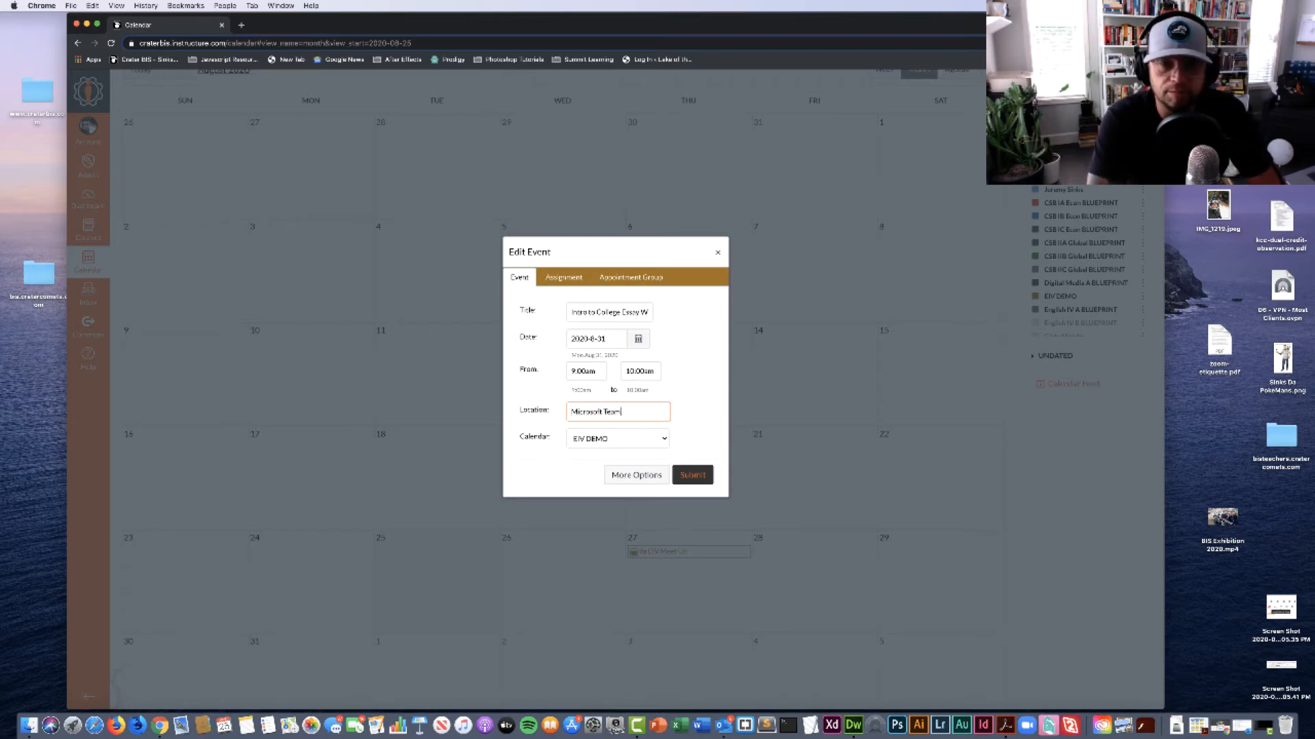
pyautogui.write('s')
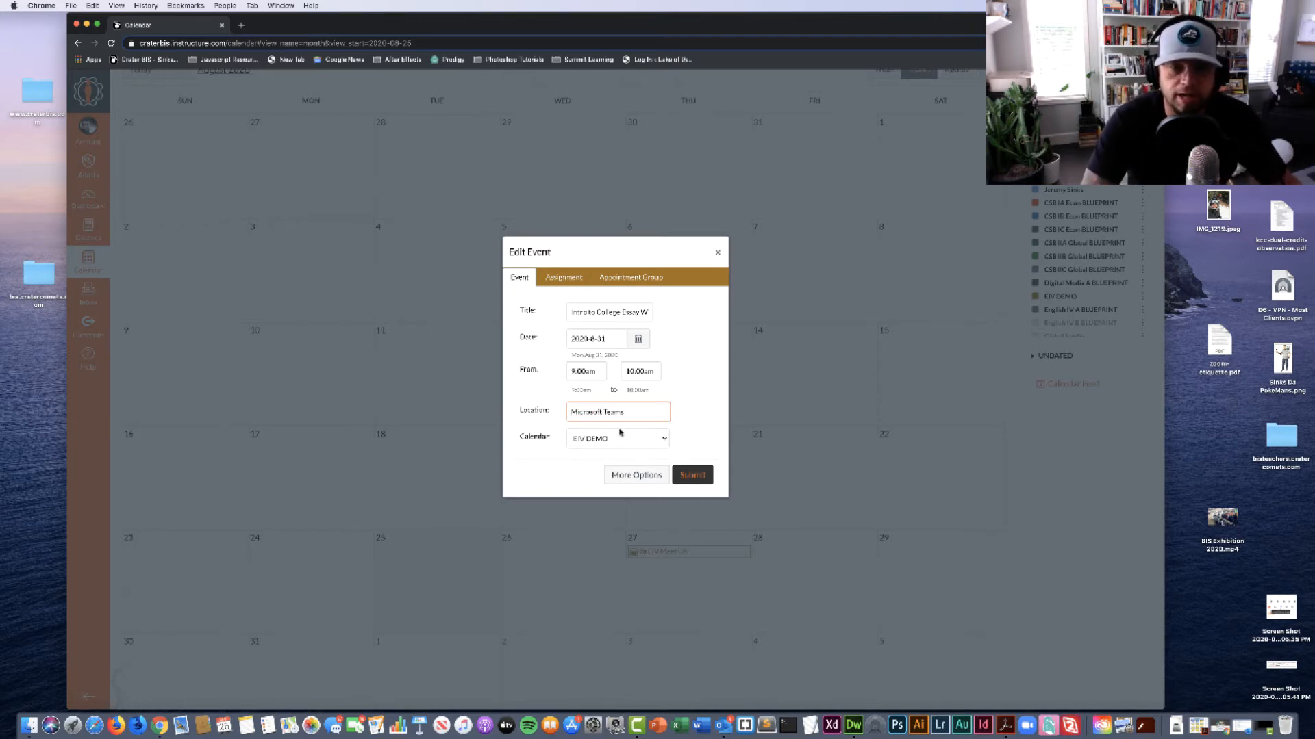
pyautogui.click(637, 476)
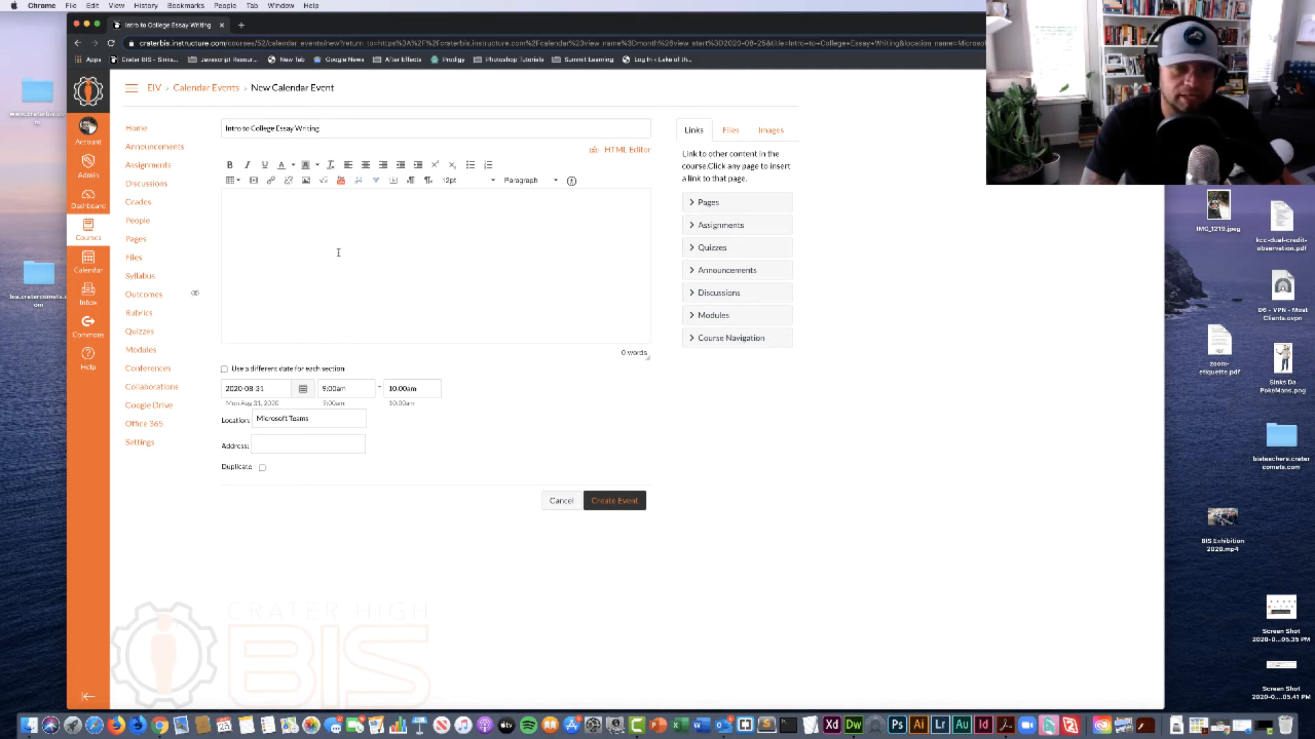
# Start a new Microsoft Teams meeting link for the event description and title it "Intro to College Essay Writing".
pyautogui.click(377, 182)
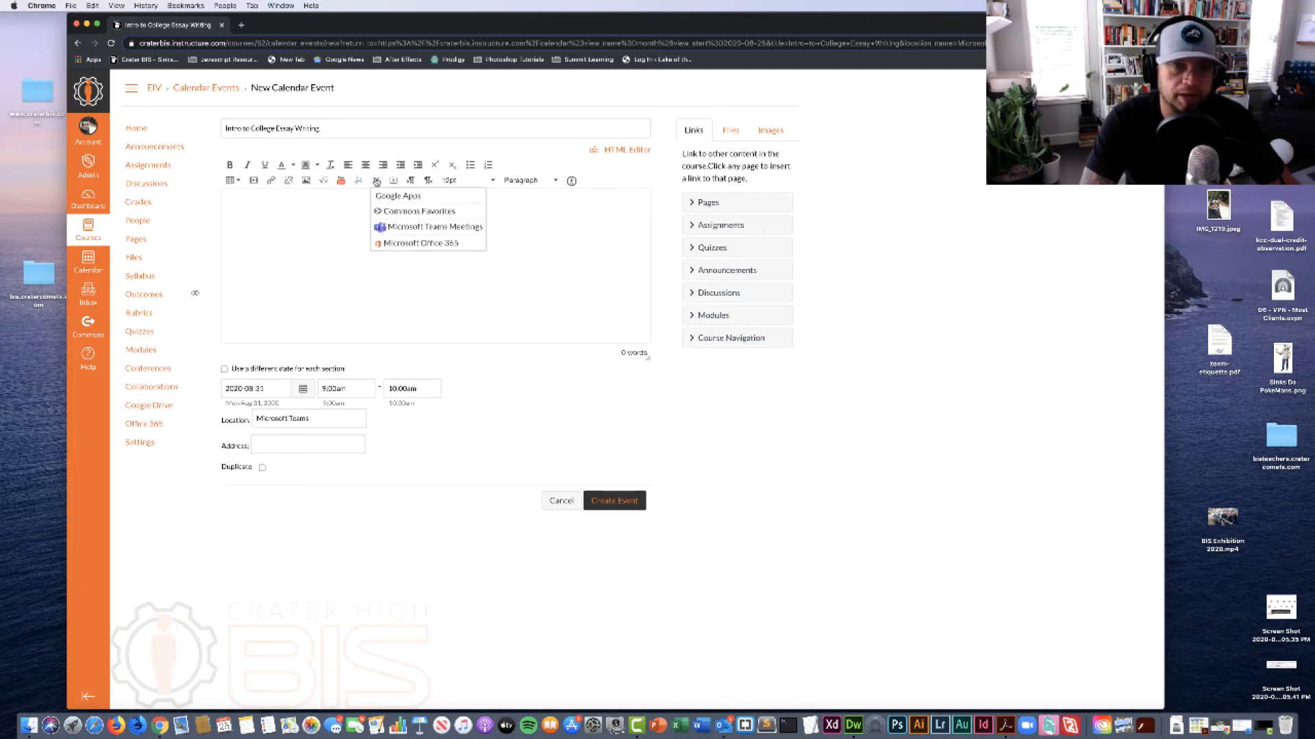
pyautogui.click(388, 227)
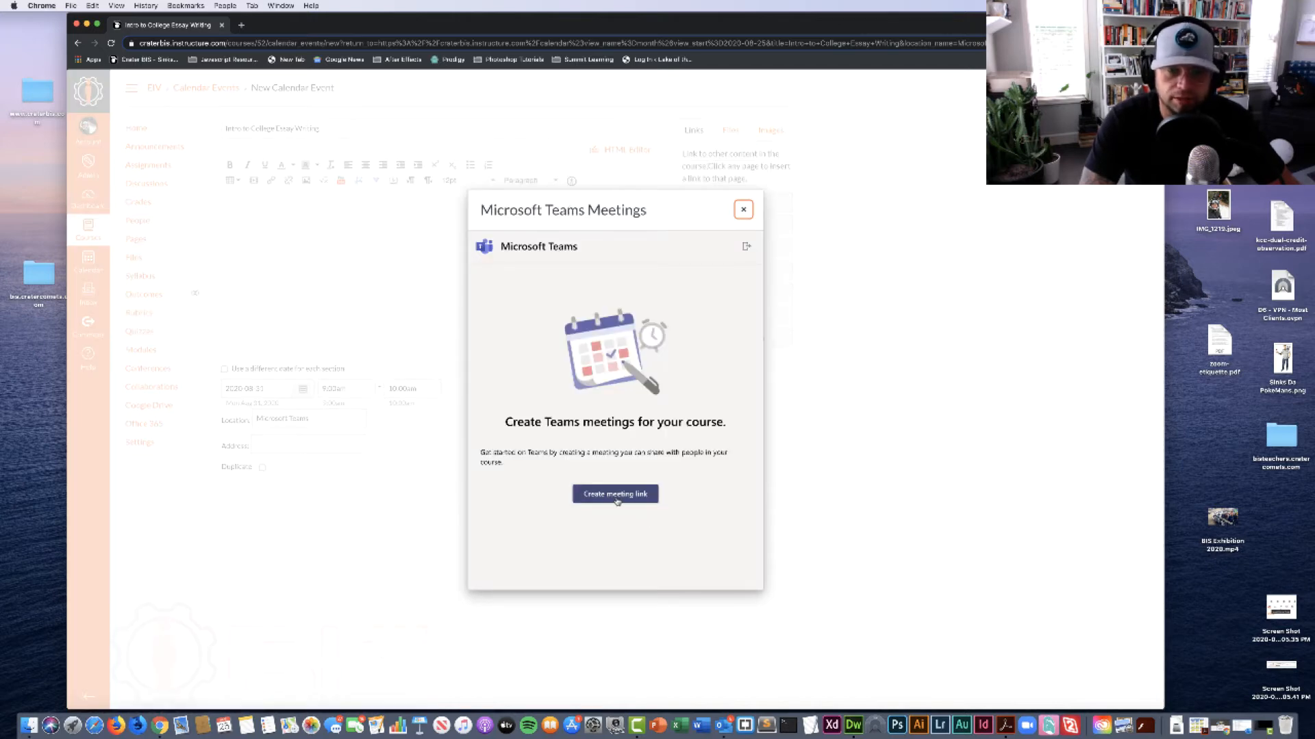
pyautogui.click(616, 494)
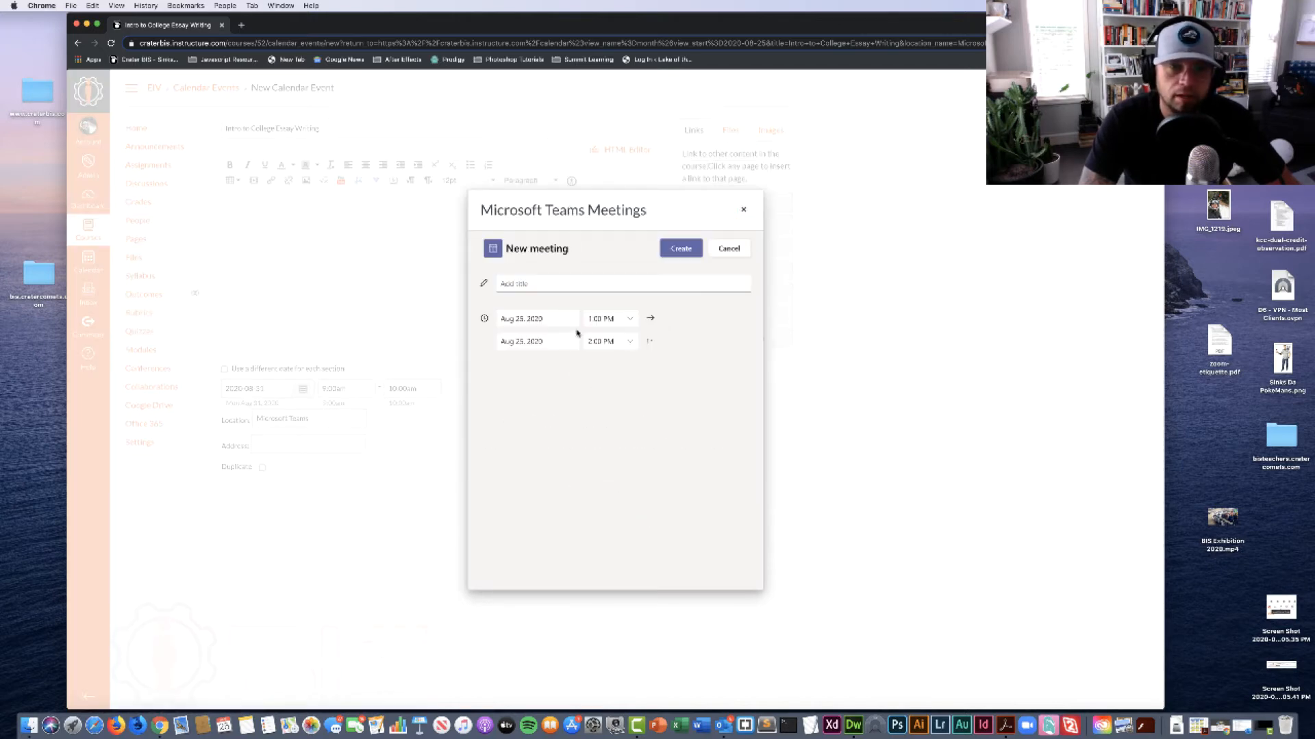
pyautogui.click(554, 283)
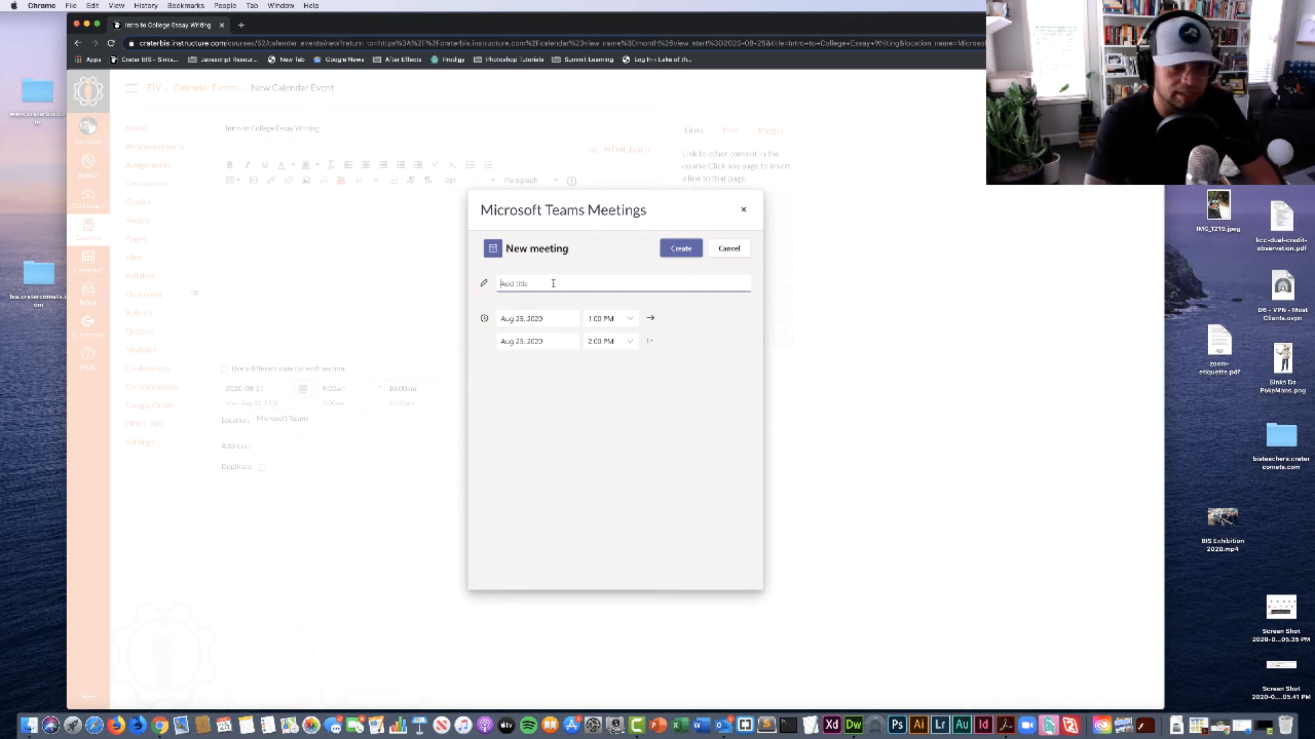
pyautogui.write('Intro to College')
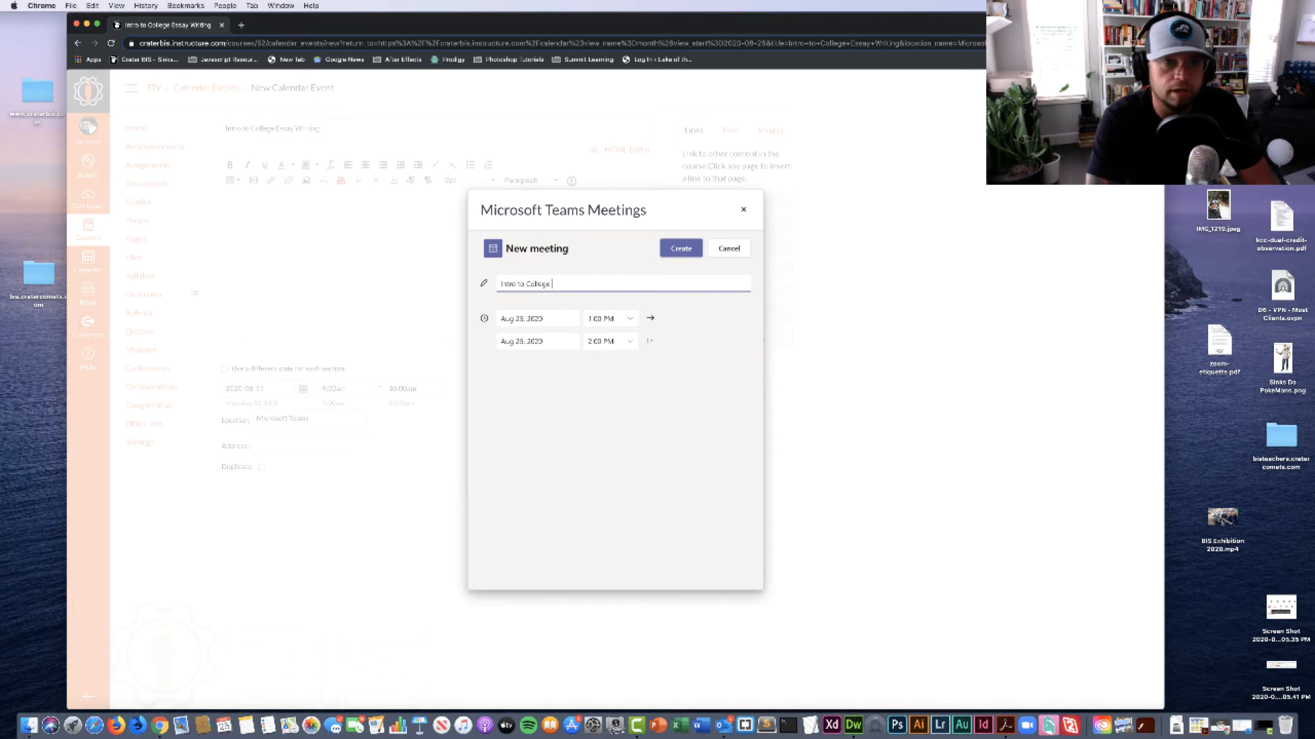
pyautogui.write(' Essay Writing')
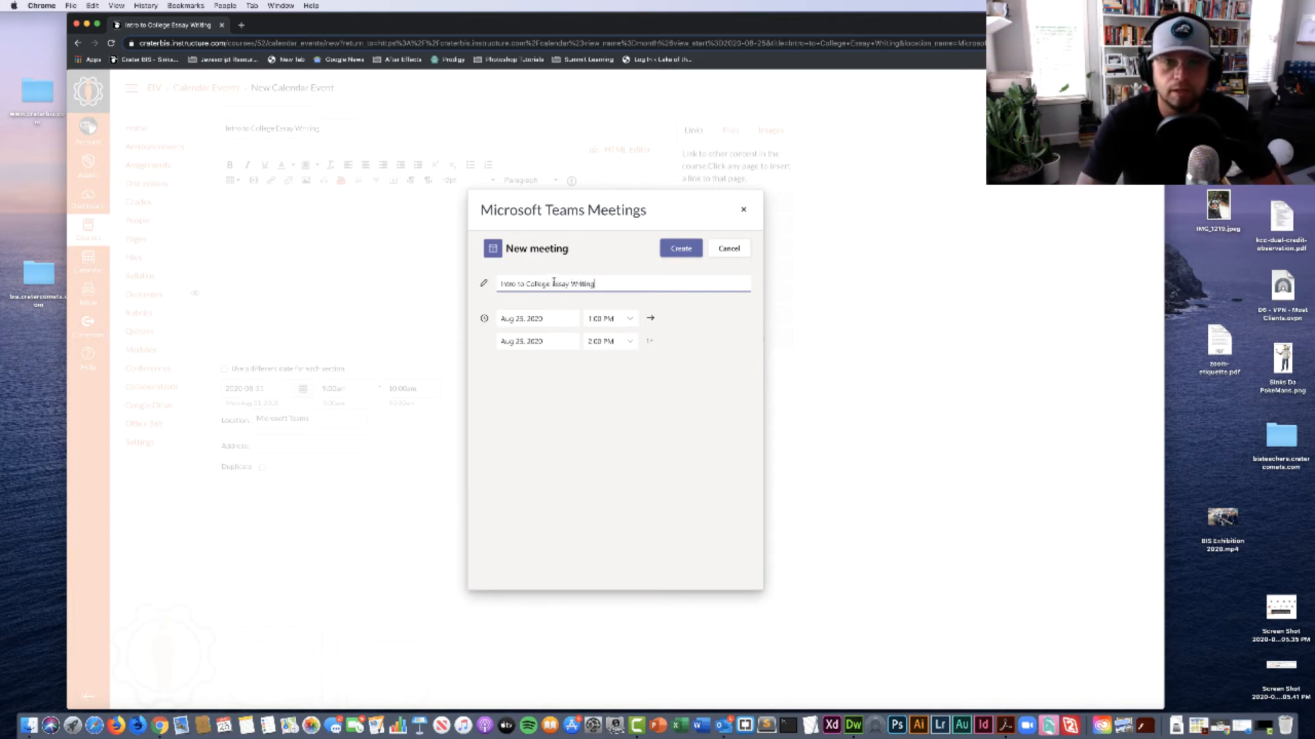
# Set the Teams meeting's date to August 31, 2020 and its time from 9:00 AM to 10:00 AM.
pyautogui.click(552, 319)
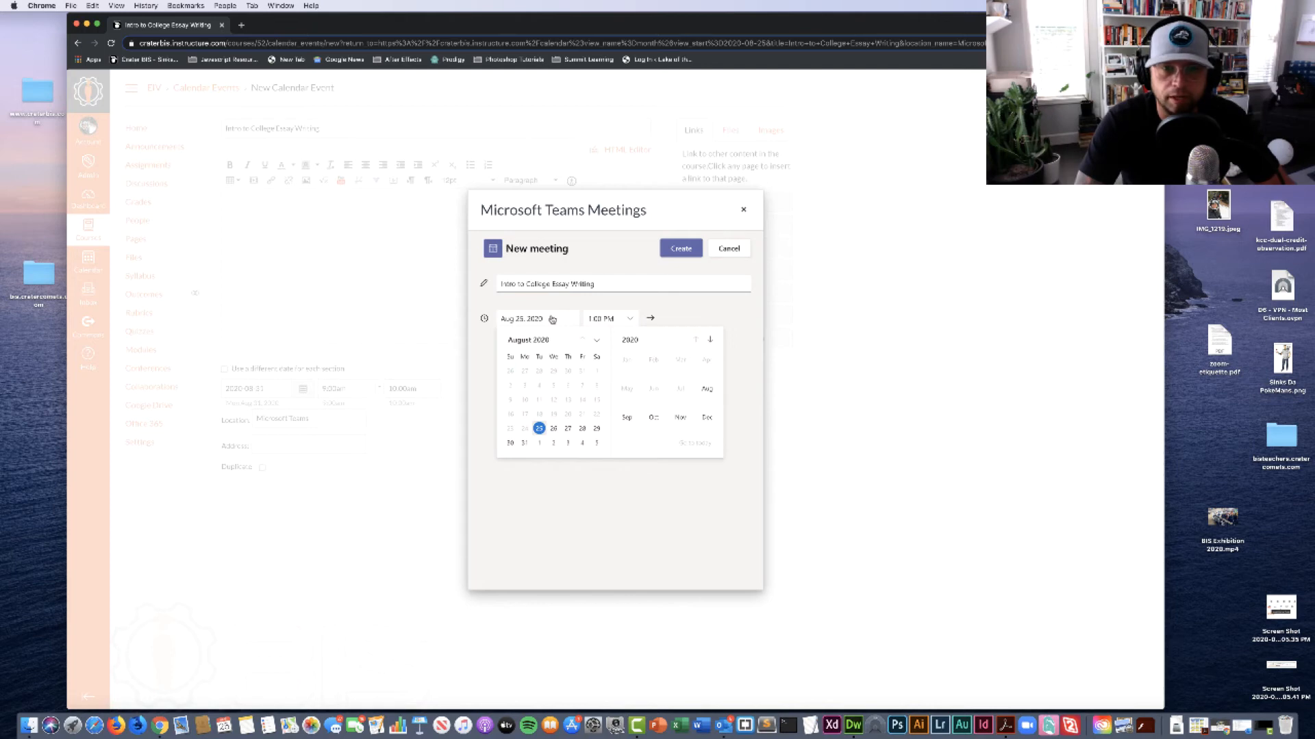
pyautogui.click(524, 443)
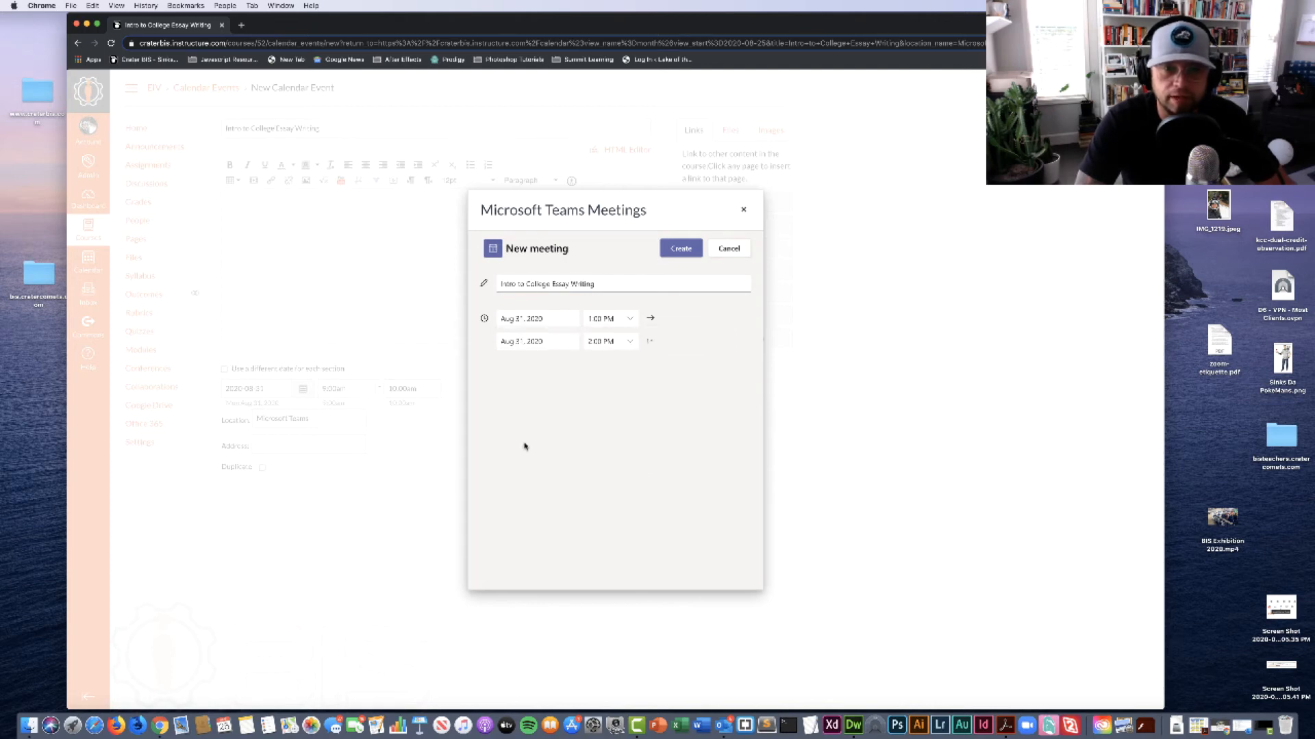
pyautogui.click(605, 318)
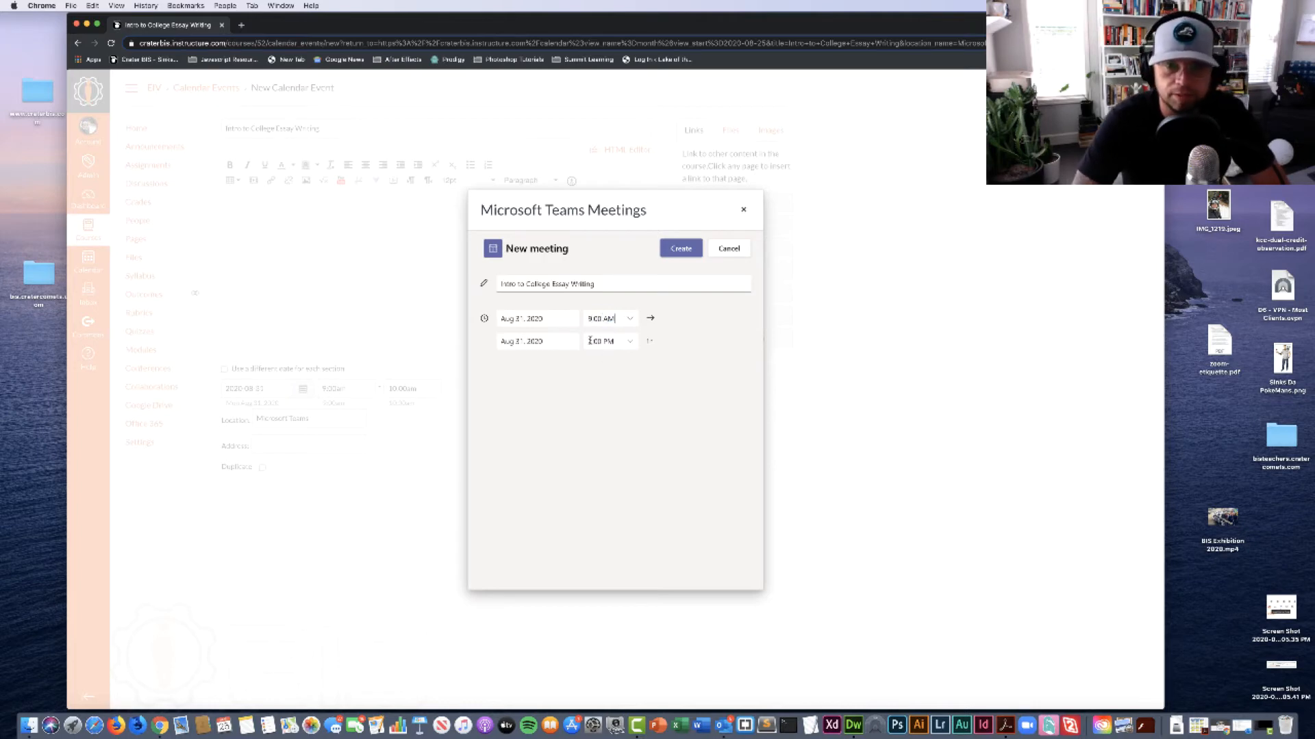
pyautogui.write('1')
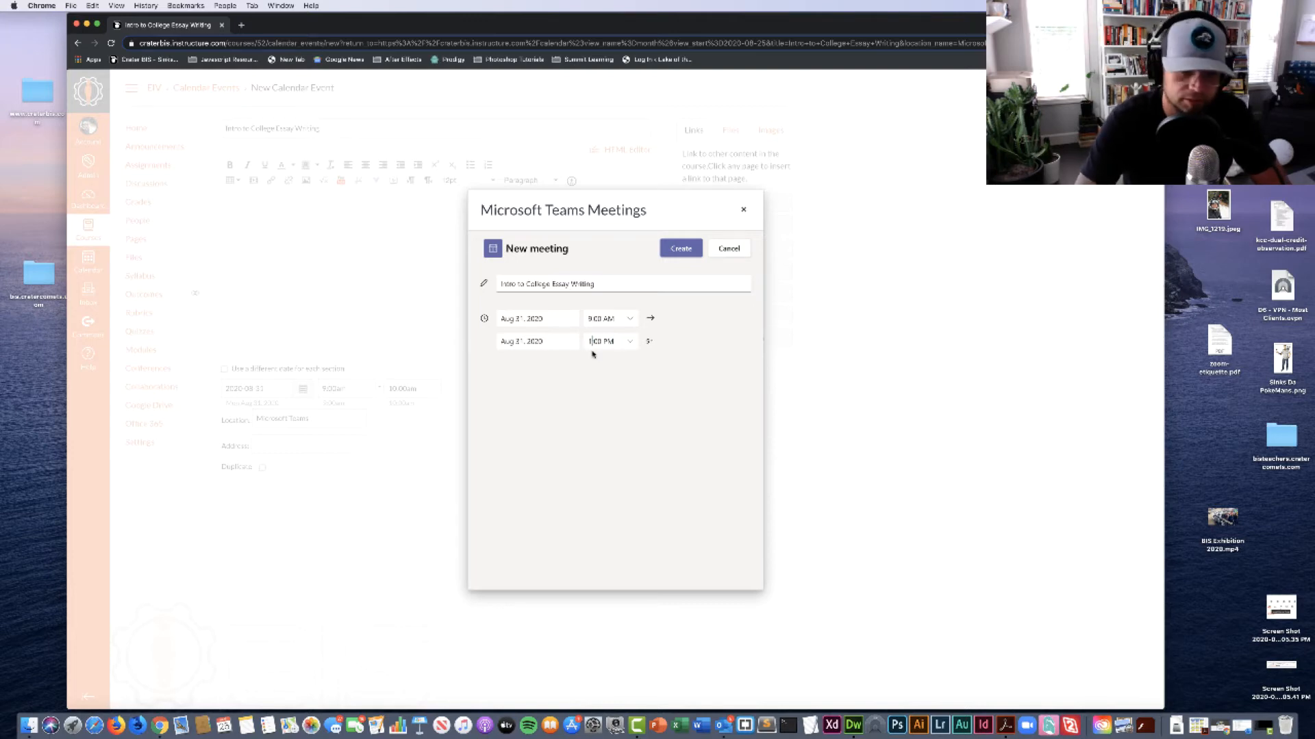
pyautogui.write('0:00')
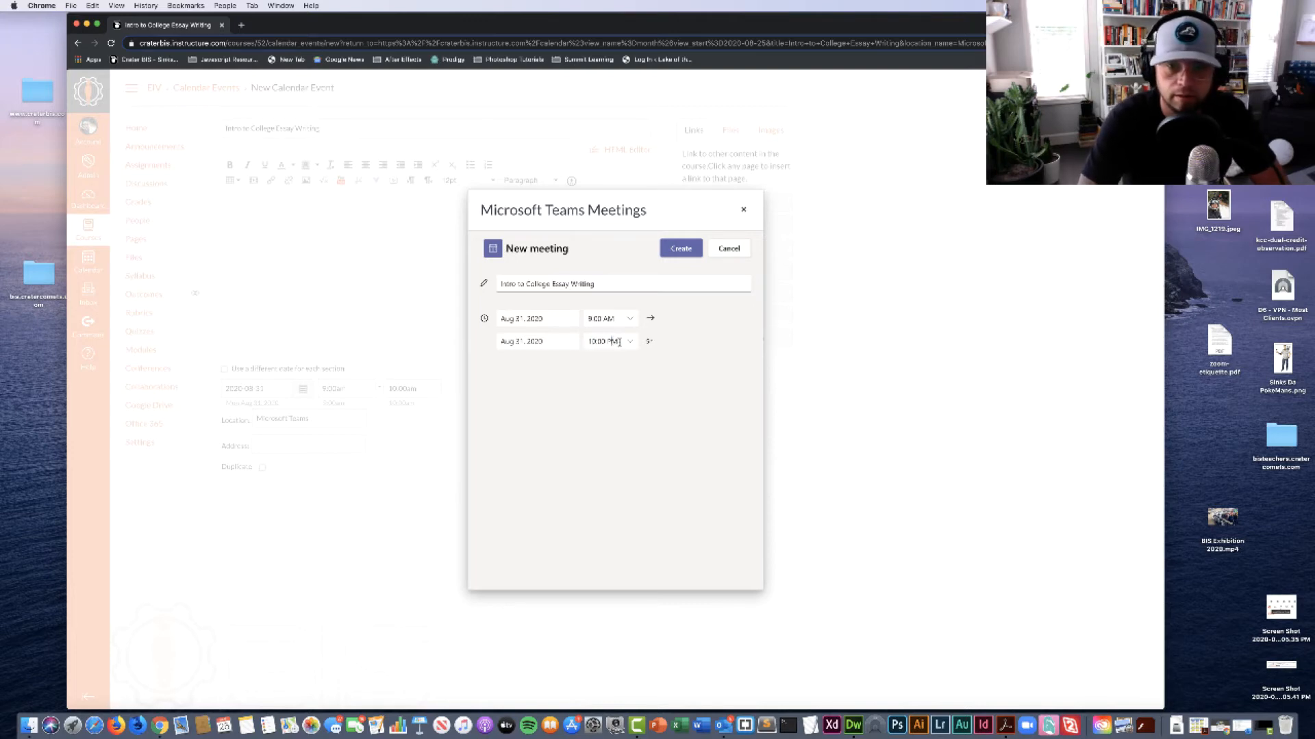
pyautogui.write(' AM')
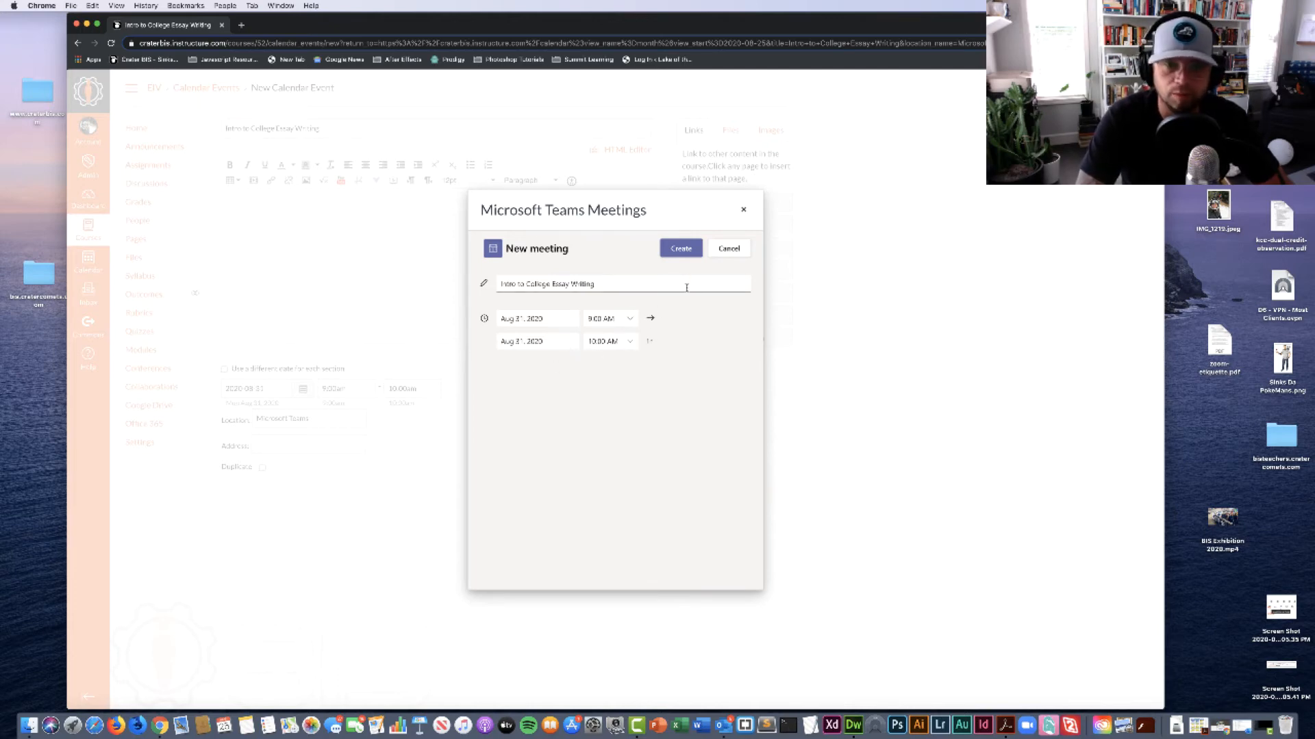
# Create the Teams meeting, insert its join link into the event description, and create the calendar event.
pyautogui.click(682, 250)
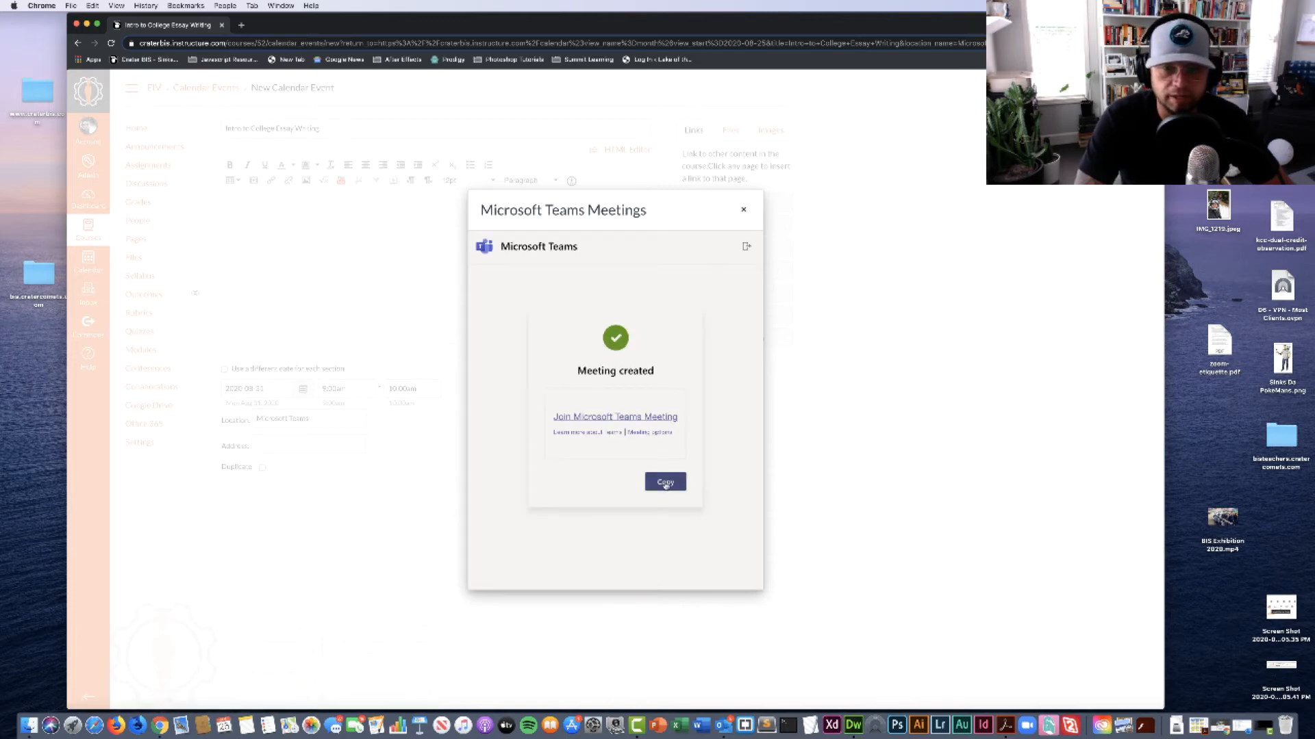
pyautogui.click(665, 482)
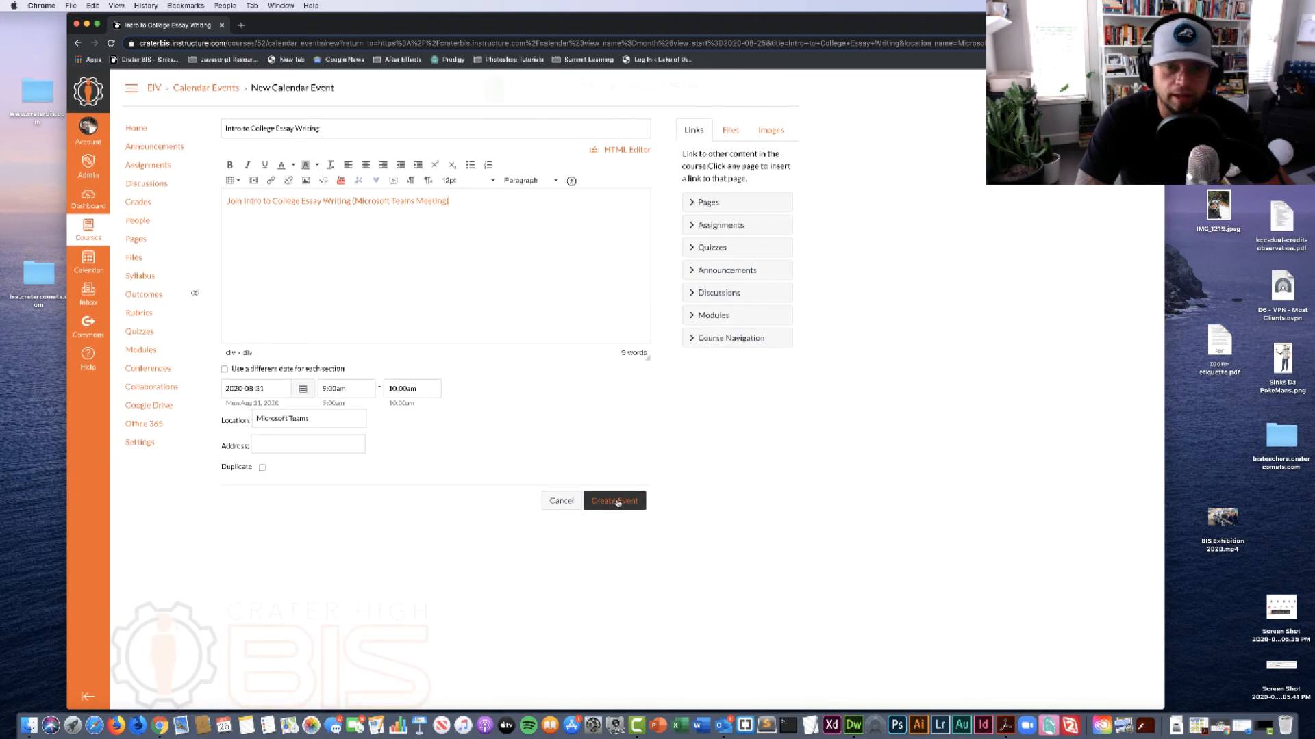
pyautogui.click(615, 501)
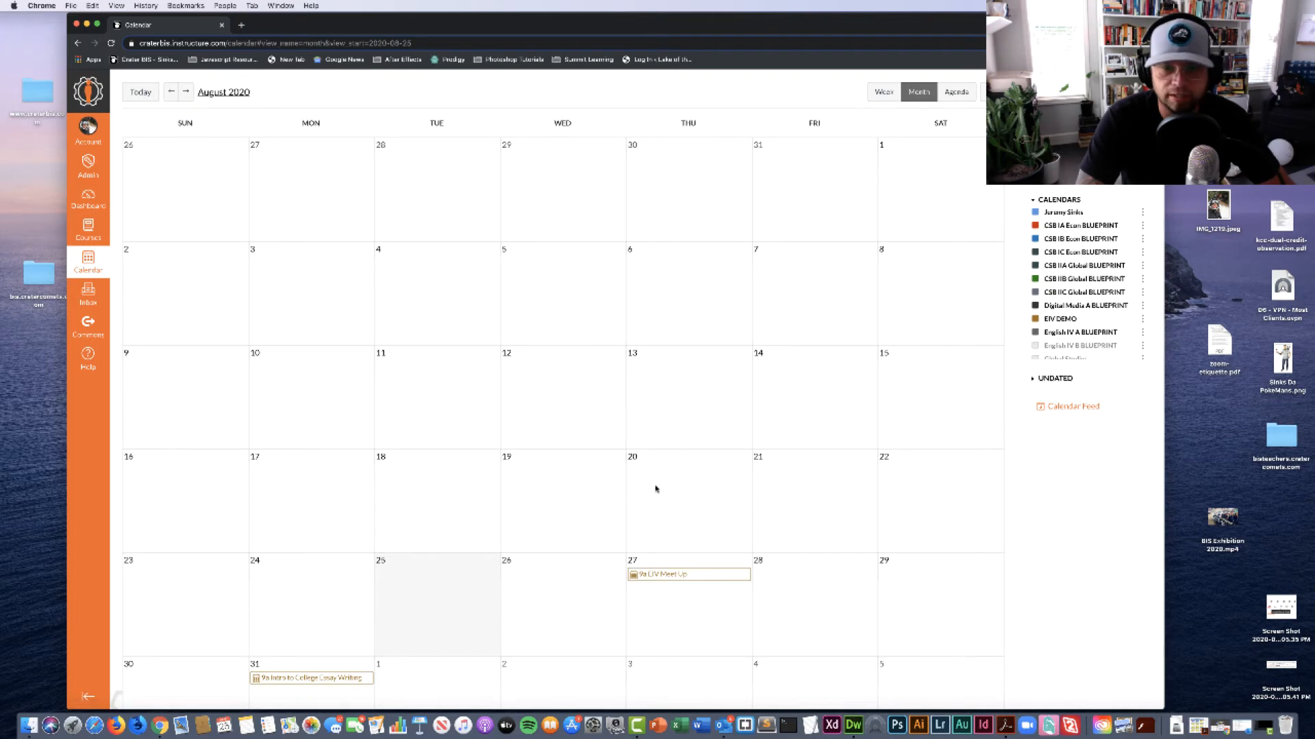
# Test the Teams join link in the August 31 calendar event without launching the Teams app, and return to the calendar.
pyautogui.scroll(-2, 623, 504)
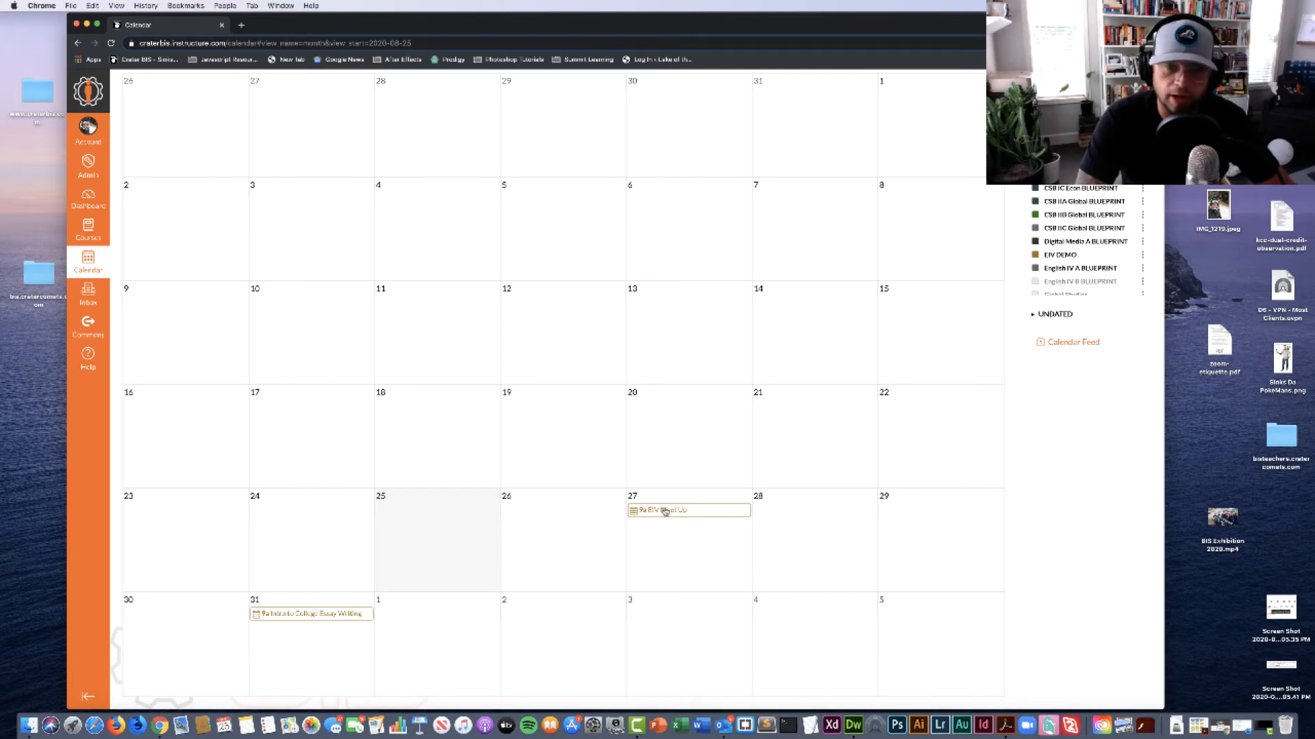
pyautogui.click(299, 615)
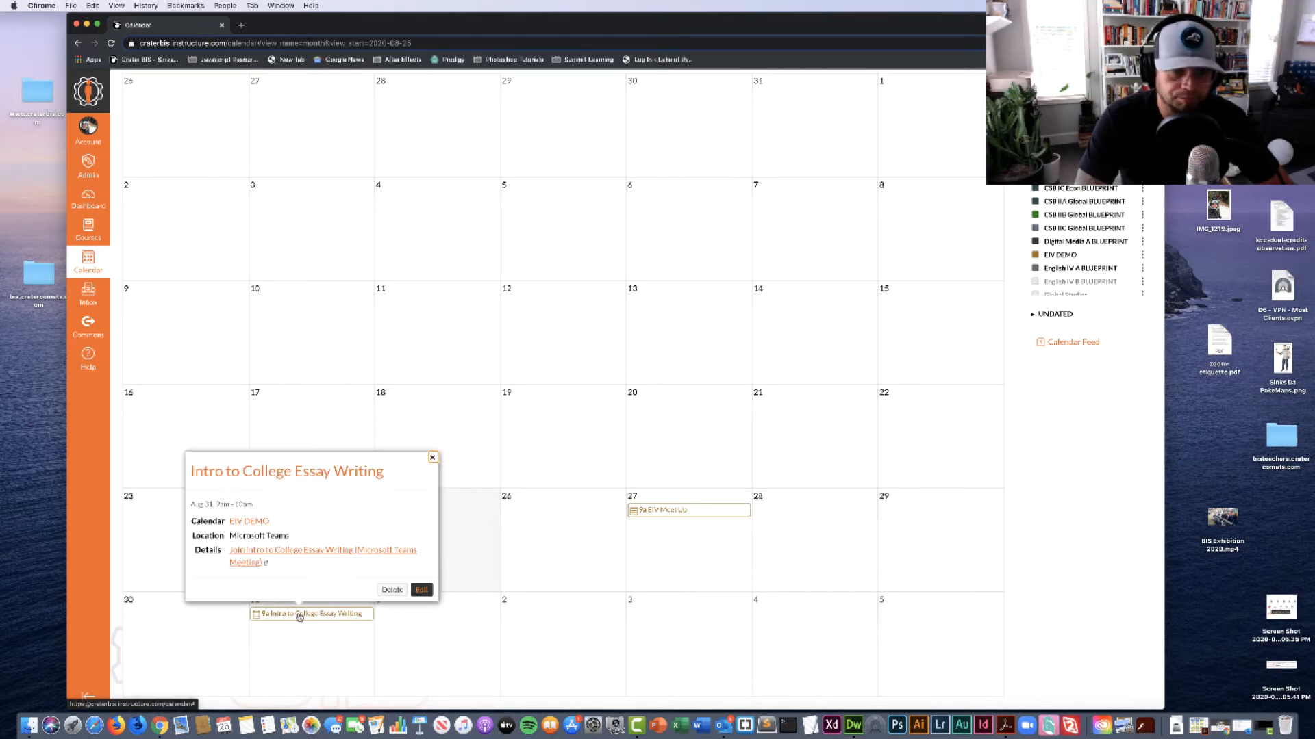
pyautogui.click(312, 551)
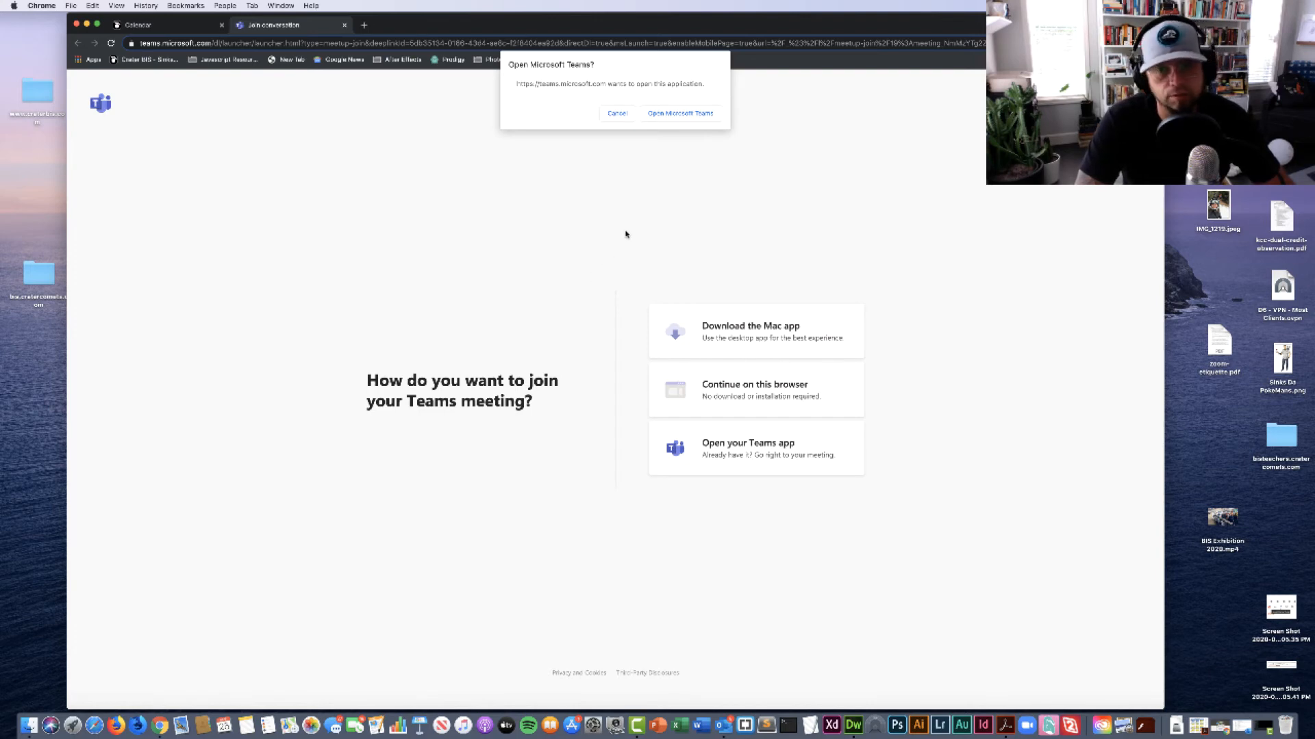
pyautogui.click(617, 113)
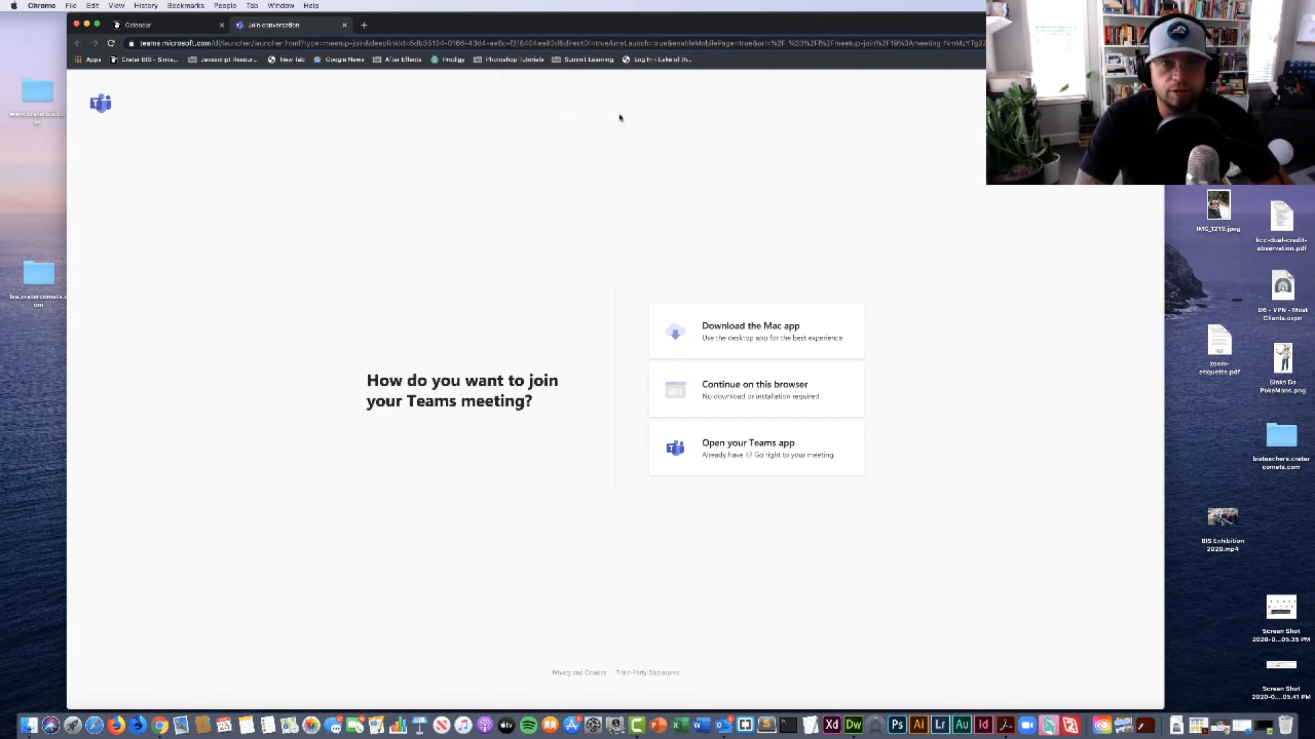
pyautogui.click(165, 26)
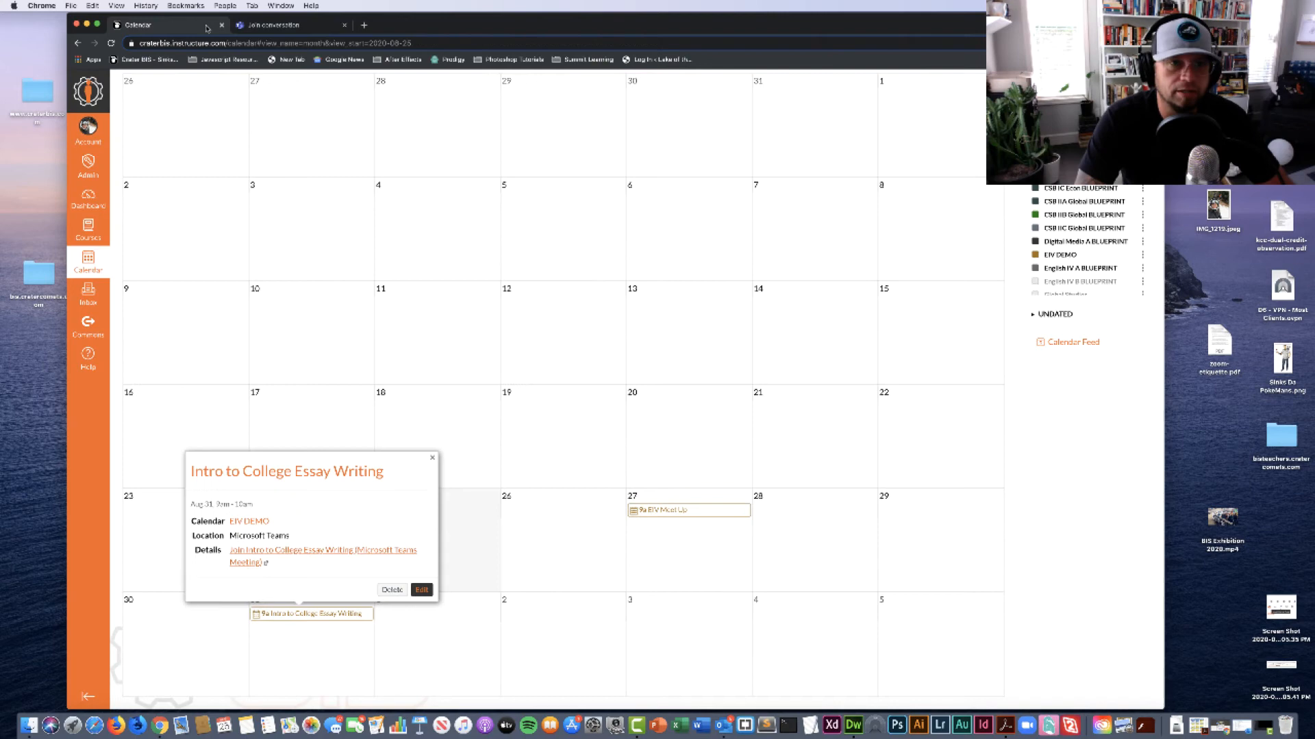
pyautogui.click(345, 25)
pyautogui.click(423, 656)
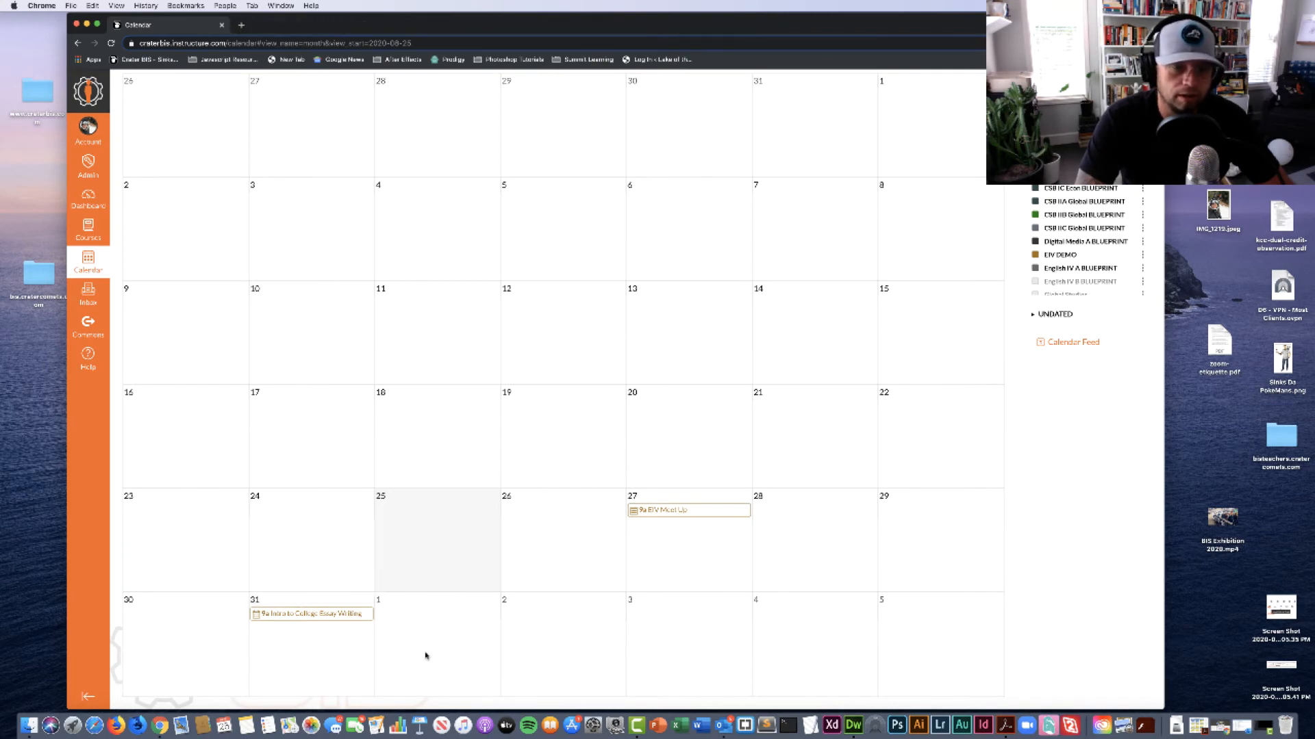
pyautogui.click(425, 655)
pyautogui.click(717, 282)
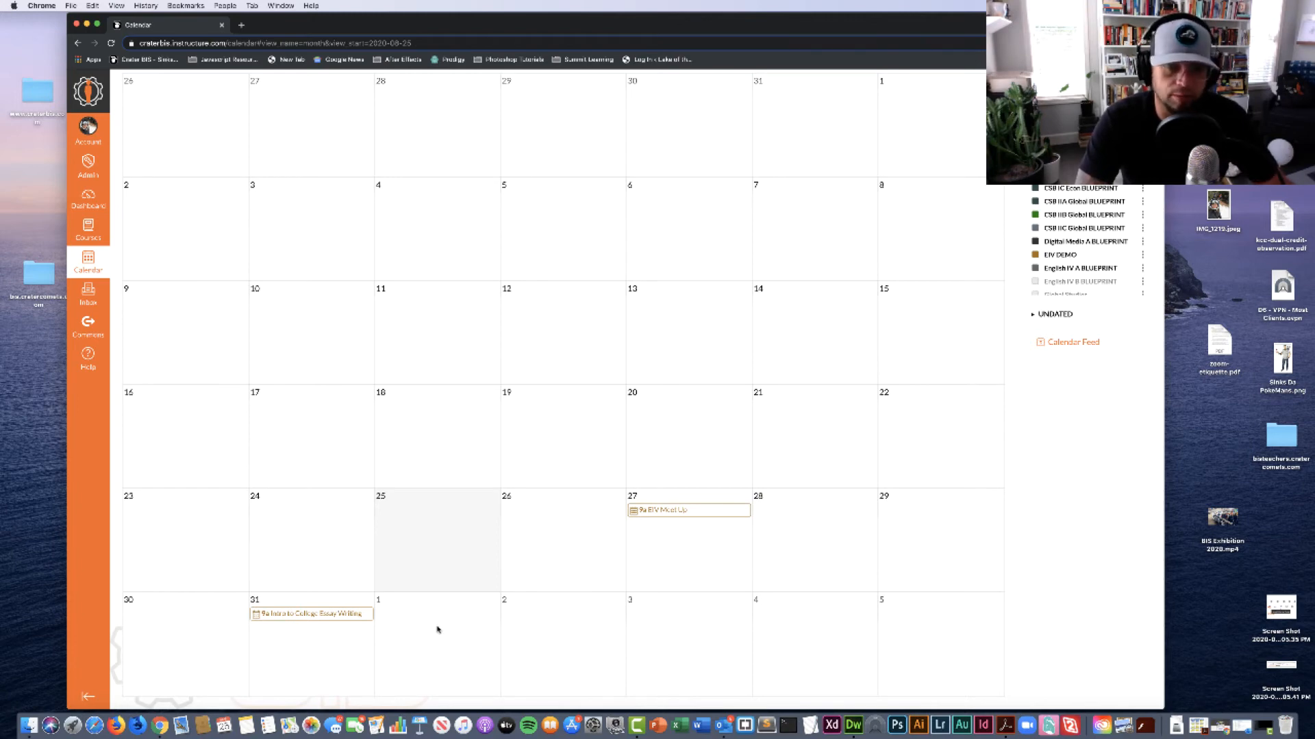
pyautogui.scroll(2, 451, 618)
pyautogui.scroll(-2, 450, 617)
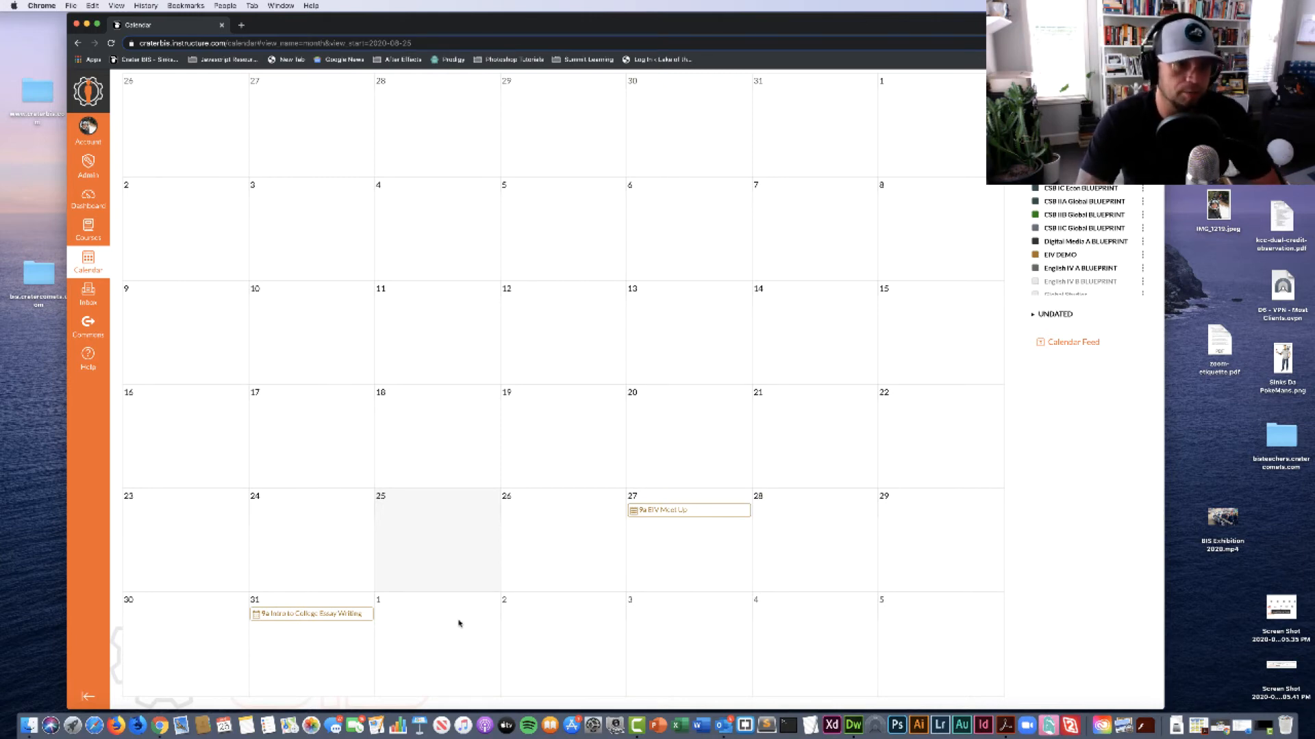
pyautogui.scroll(3, 441, 581)
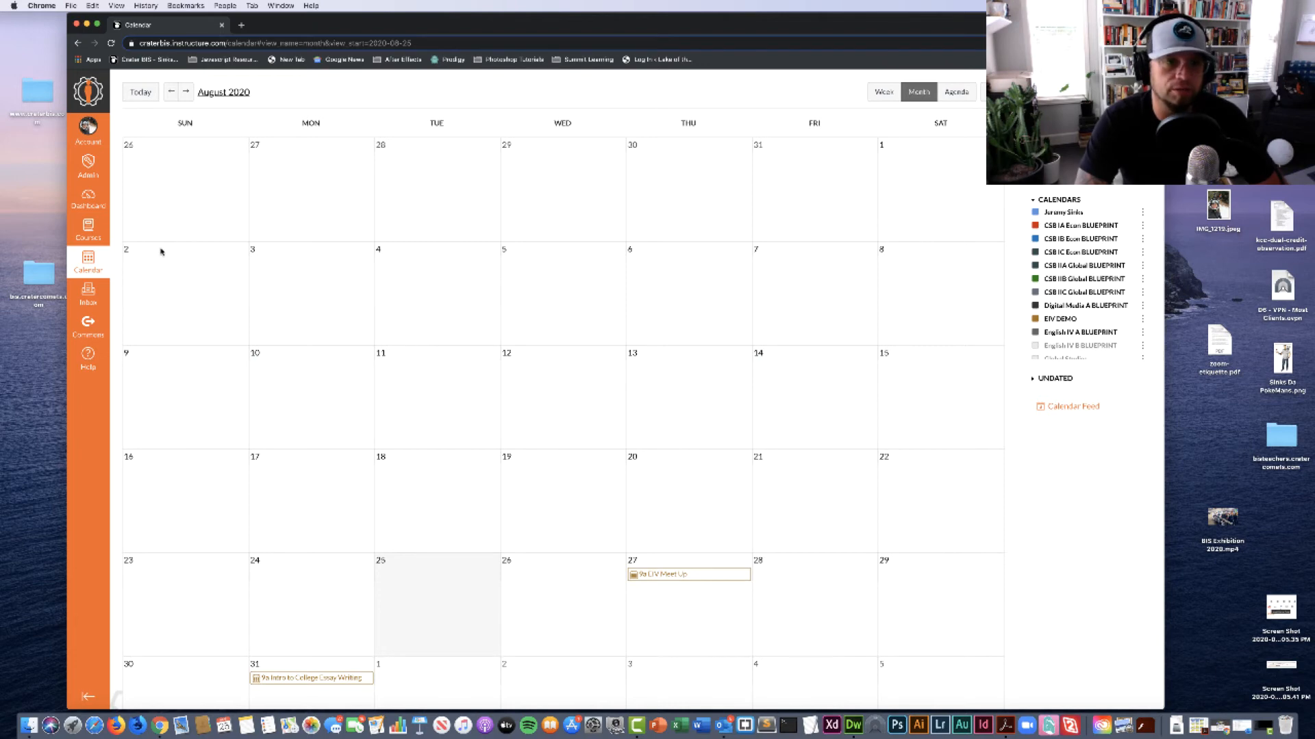
# Open the EIV DEMO course's Conferences page and examine the new conference form without creating a conference.
pyautogui.click(89, 229)
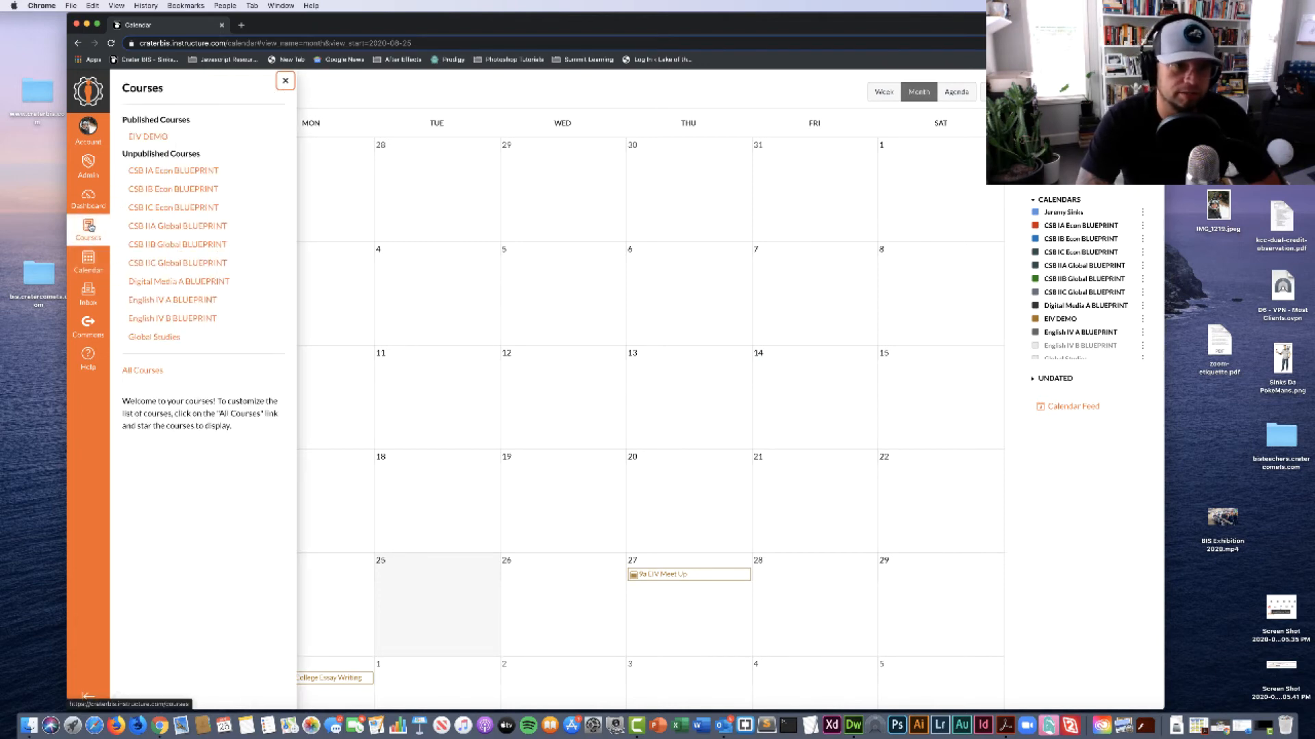
pyautogui.click(157, 138)
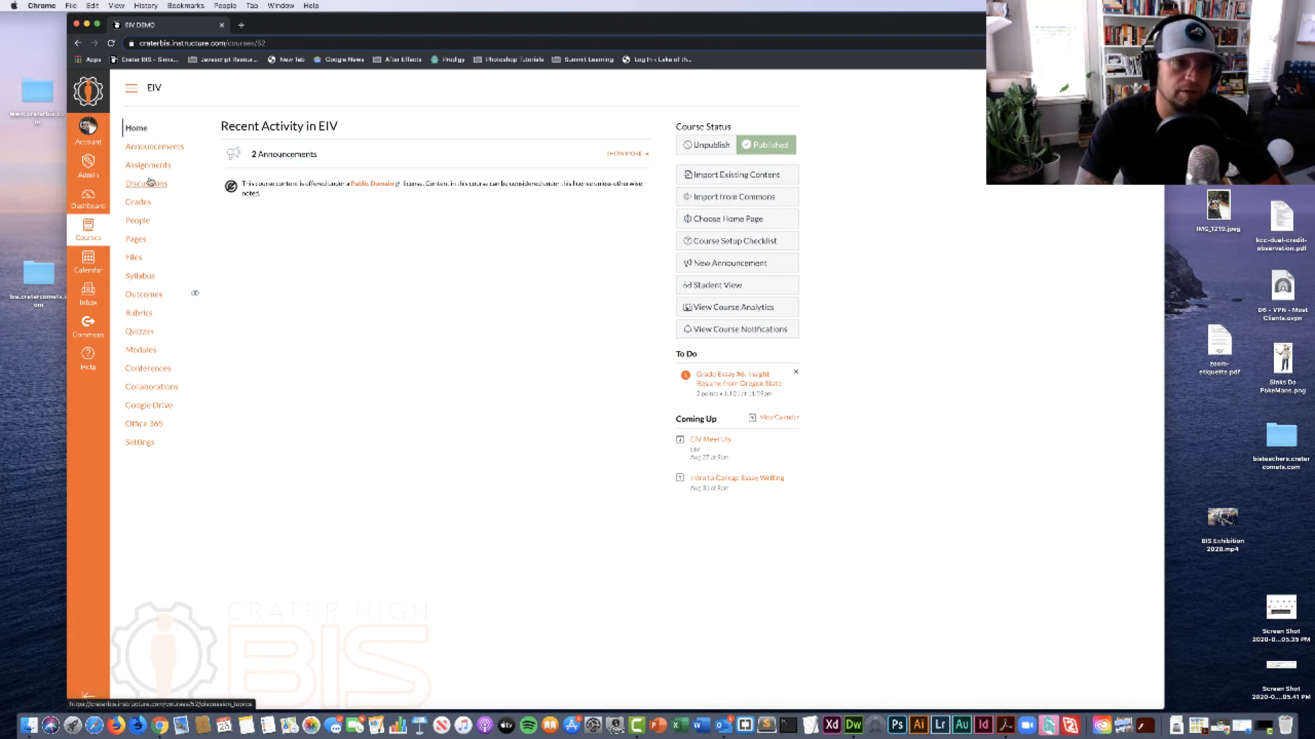
pyautogui.click(148, 369)
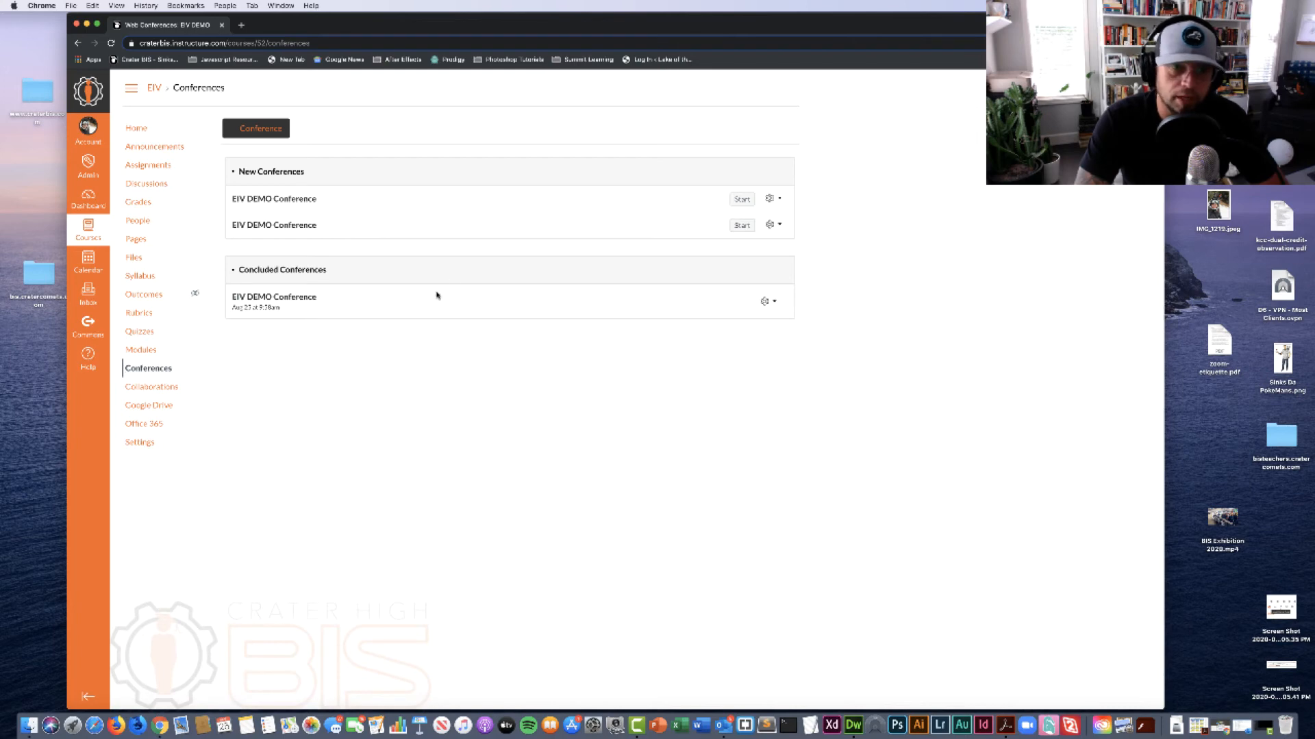
pyautogui.click(259, 127)
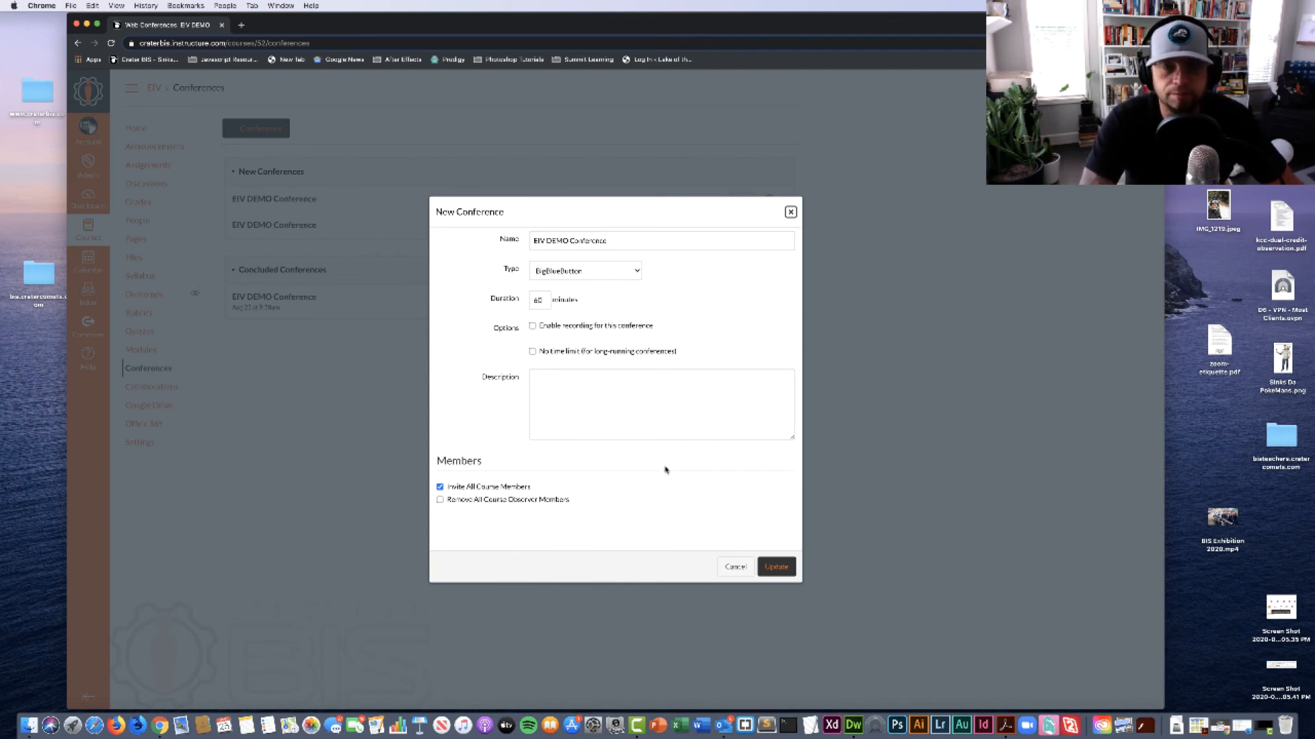
pyautogui.click(735, 568)
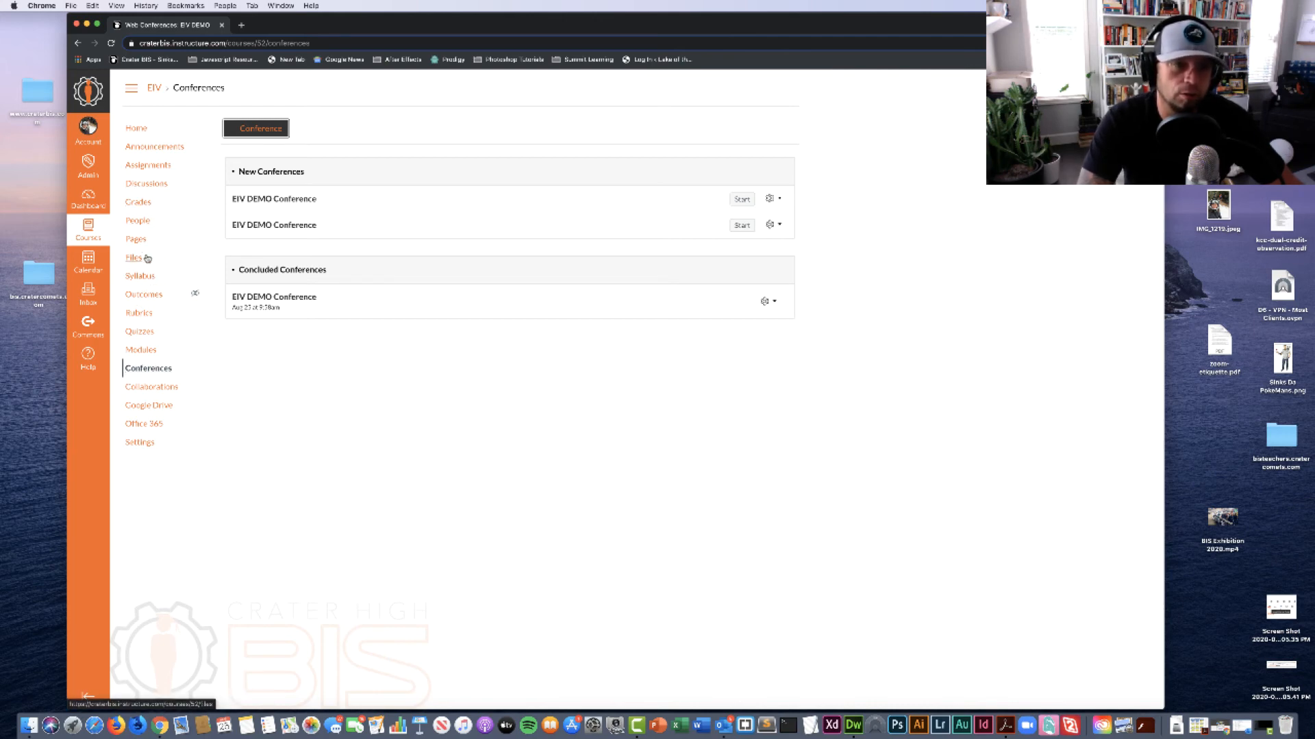
# Disable Conferences in the course navigation settings and save the change.
pyautogui.click(139, 444)
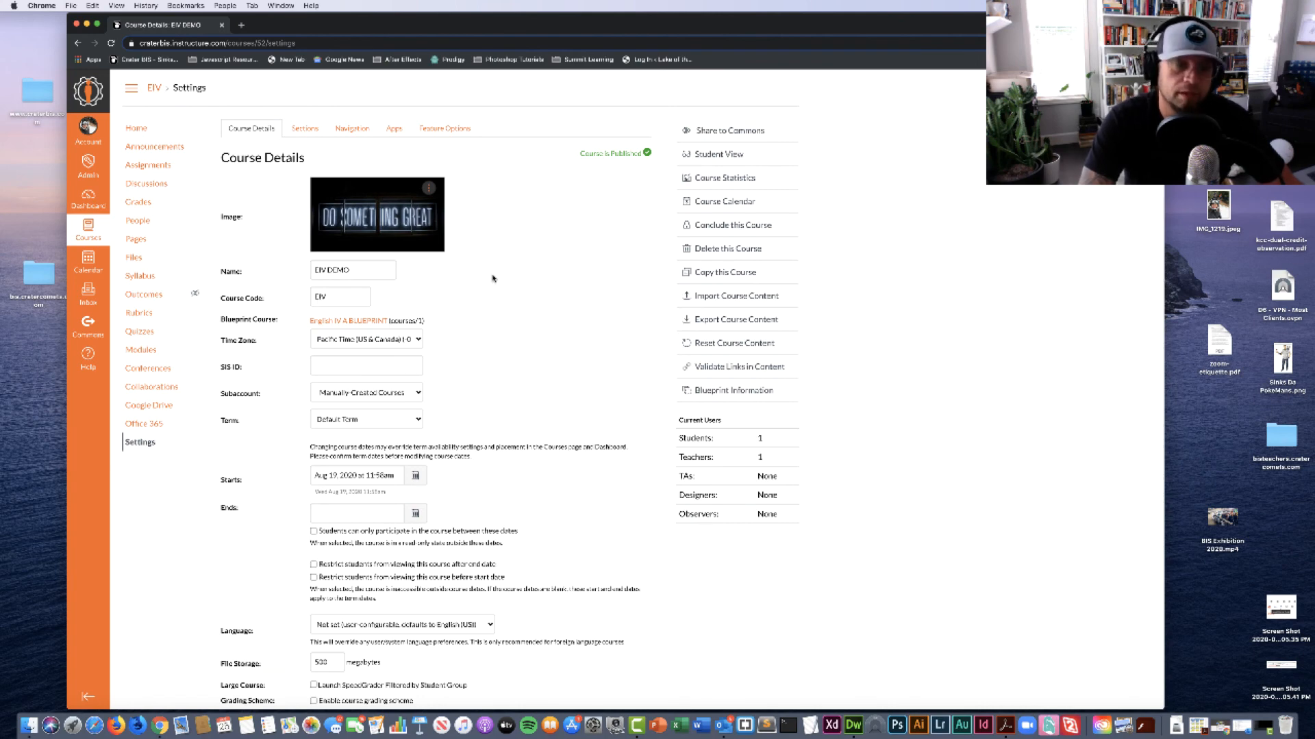
pyautogui.click(350, 129)
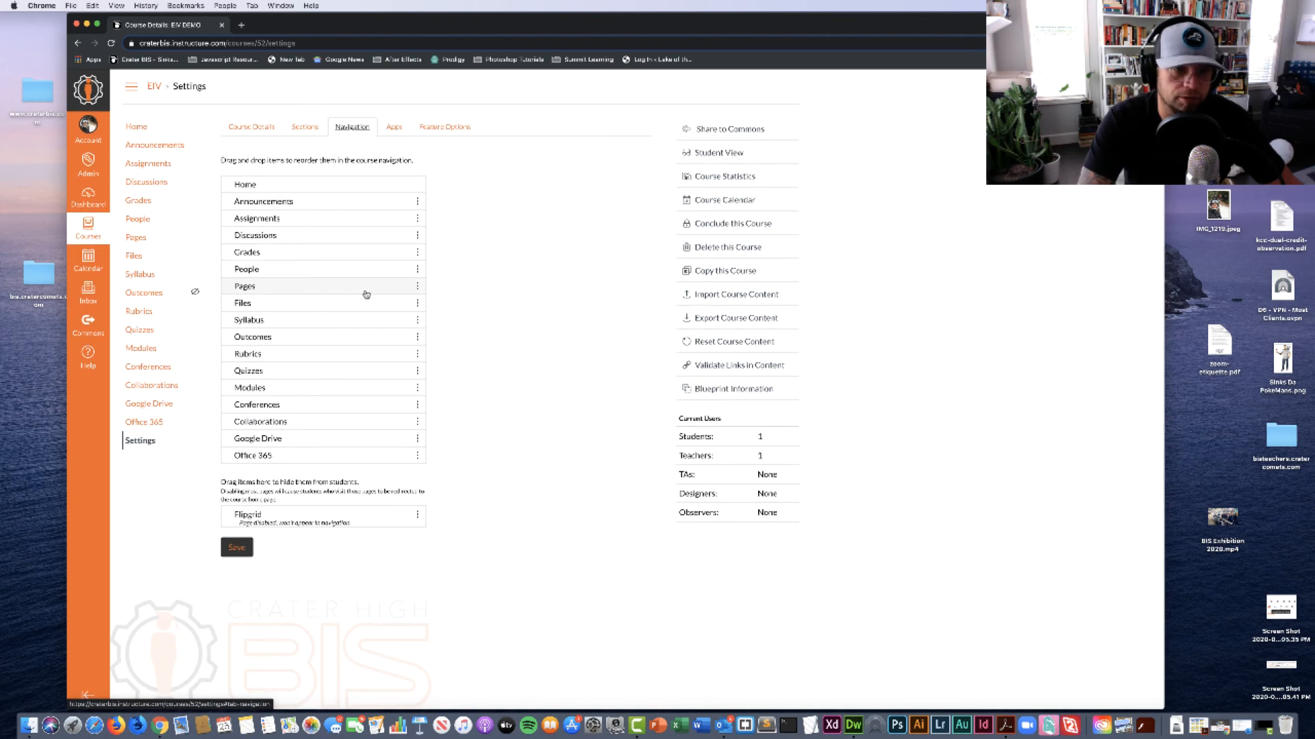
pyautogui.click(418, 407)
pyautogui.click(417, 407)
pyautogui.click(418, 408)
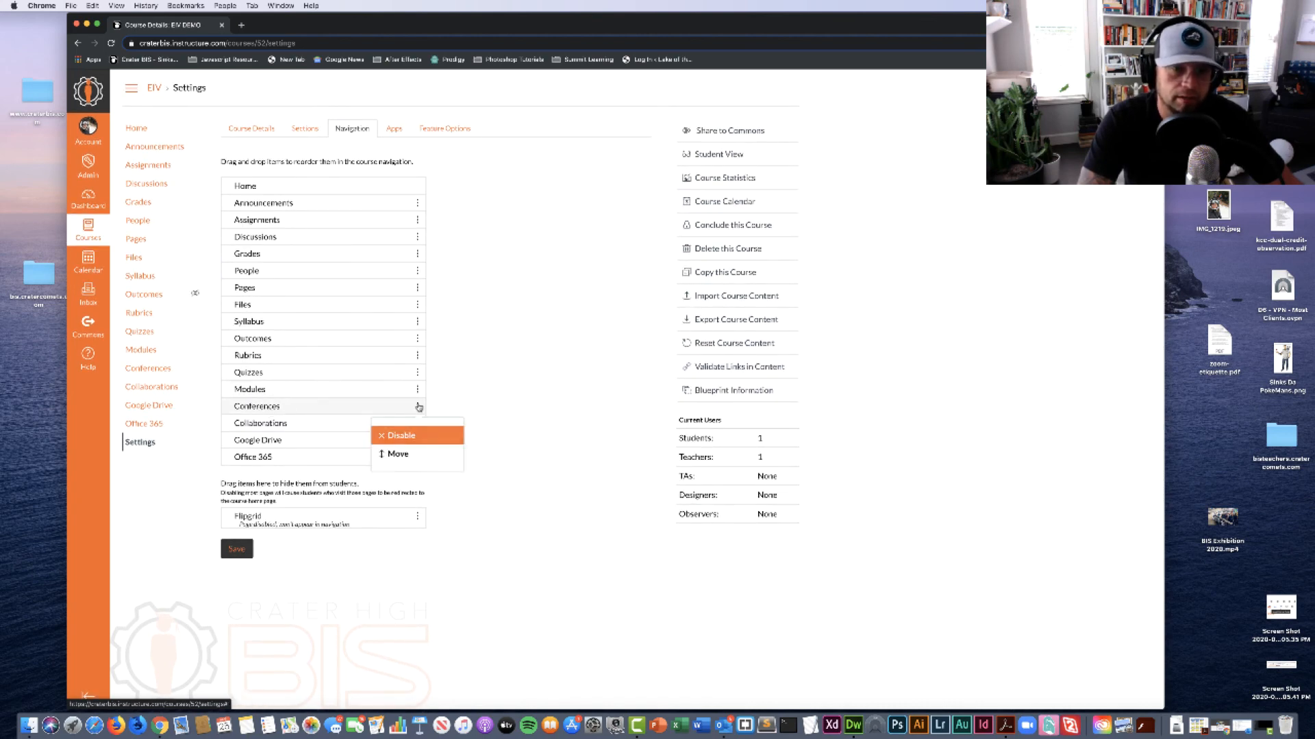
pyautogui.click(399, 437)
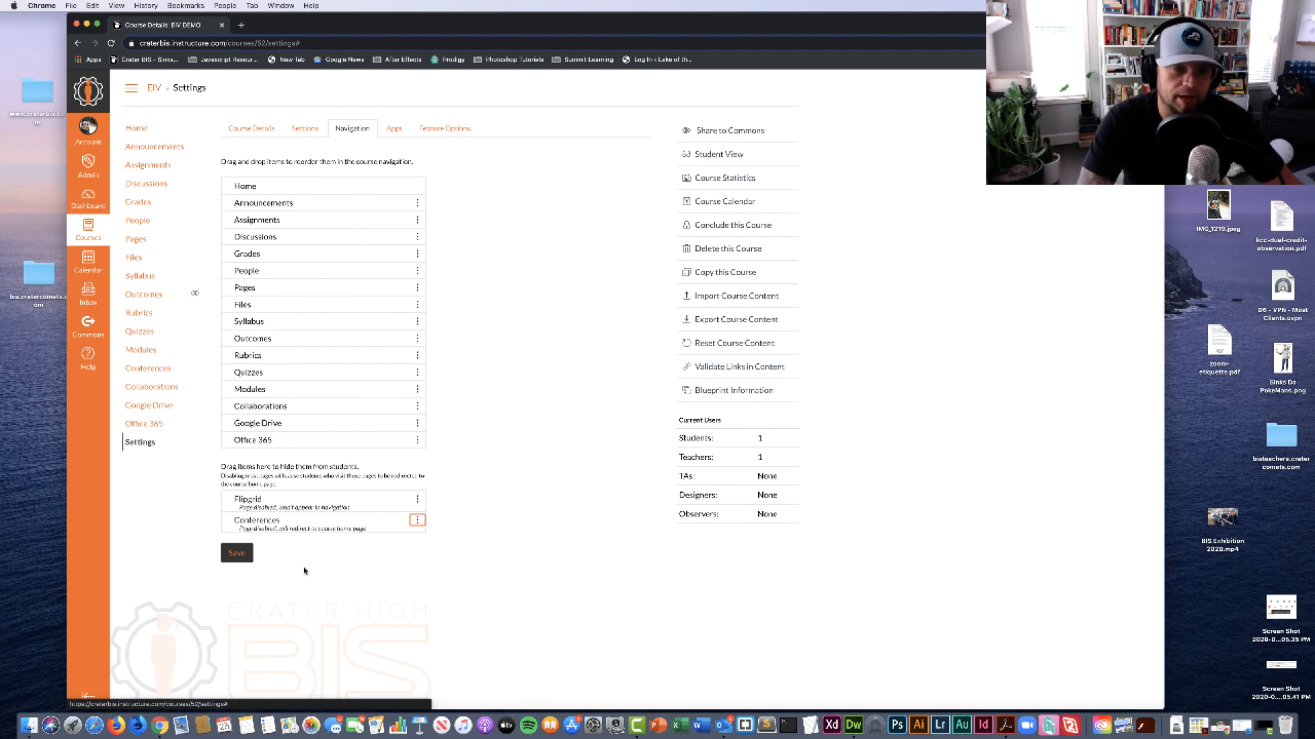
pyautogui.click(232, 554)
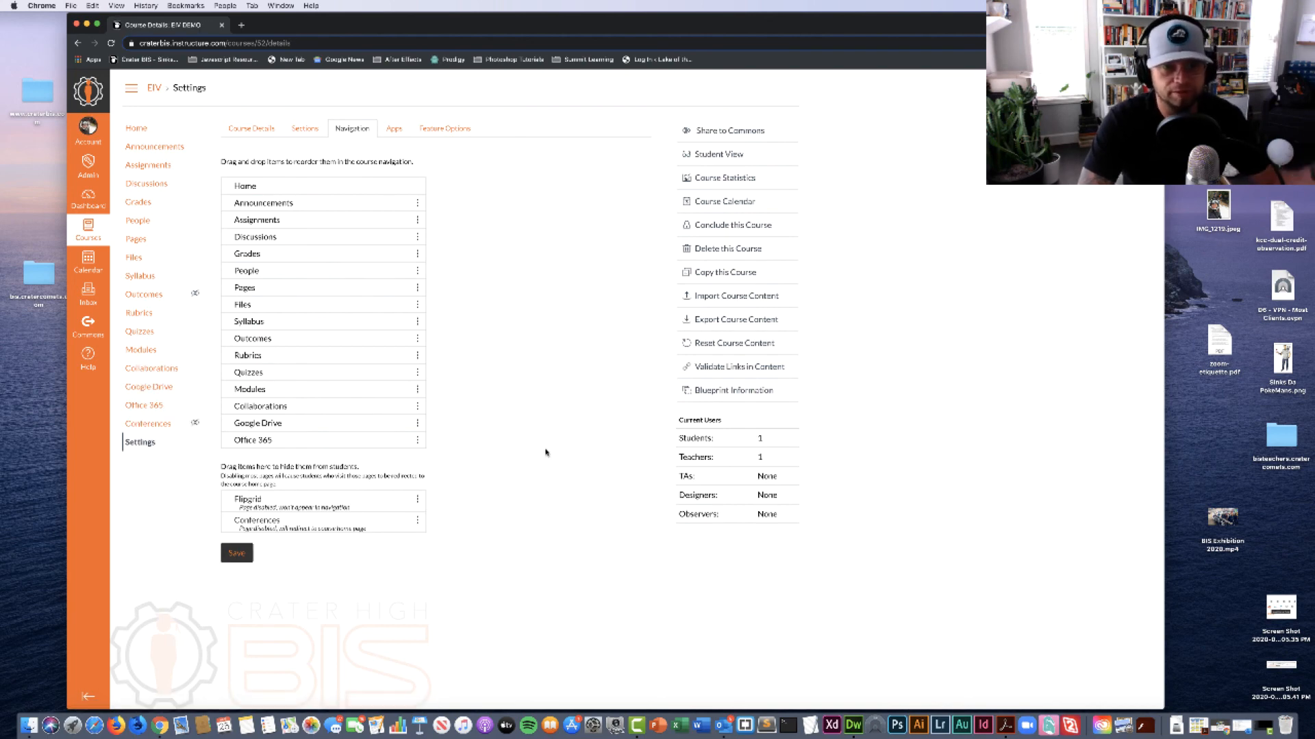